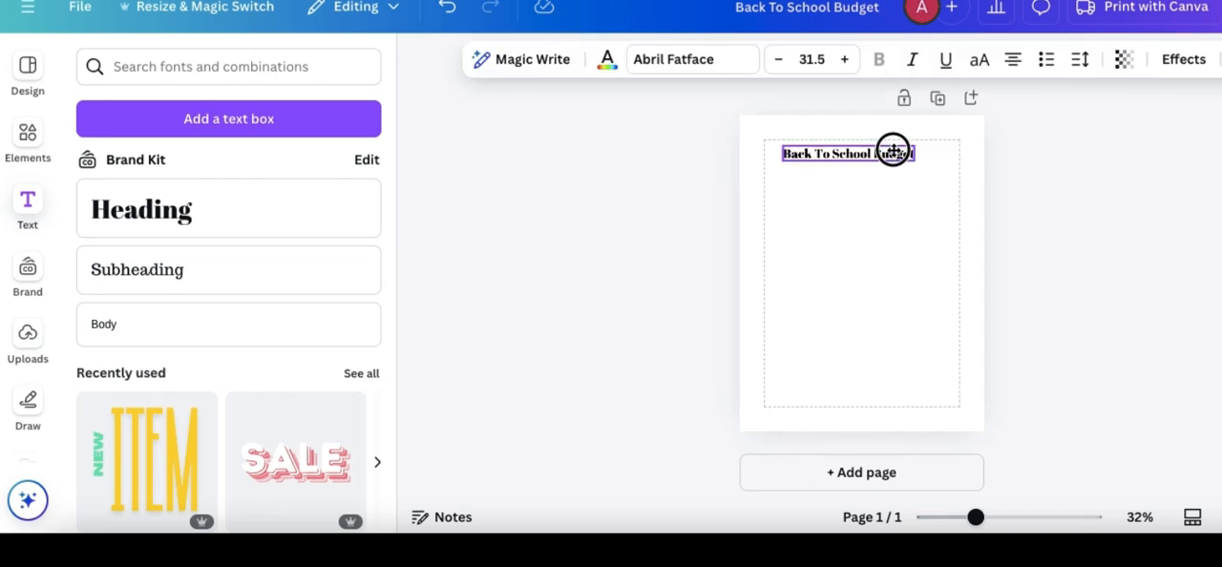
- Insert the plain three-column, four-row table and shrink it to fit below the page title
click(29, 127)
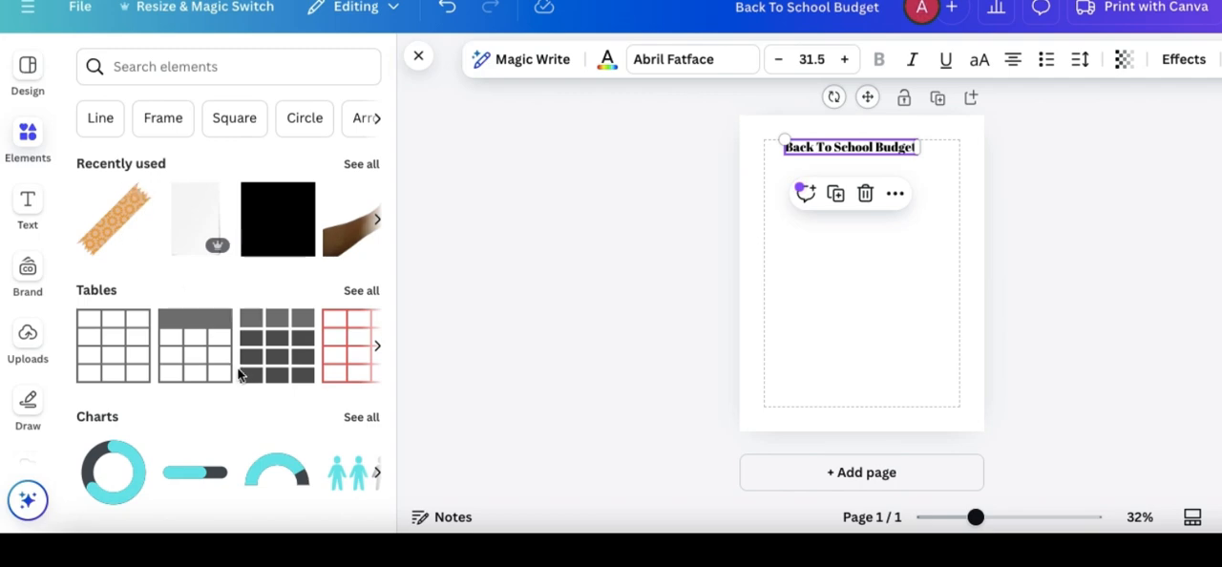
scroll(241, 378, right, 10)
scroll(240, 376, left, 10)
click(113, 359)
drag(933, 316, 879, 241)
- Set the table's cell spacing to 3 and flatten the table to about 3.2 wide by 1.4 high
click(546, 61)
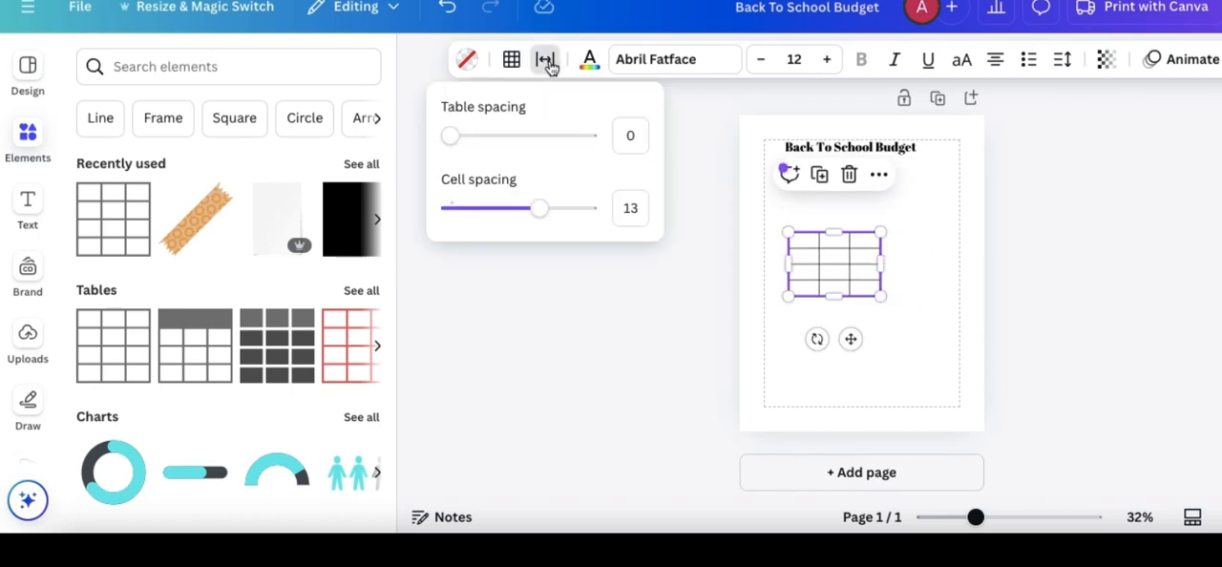
click(469, 218)
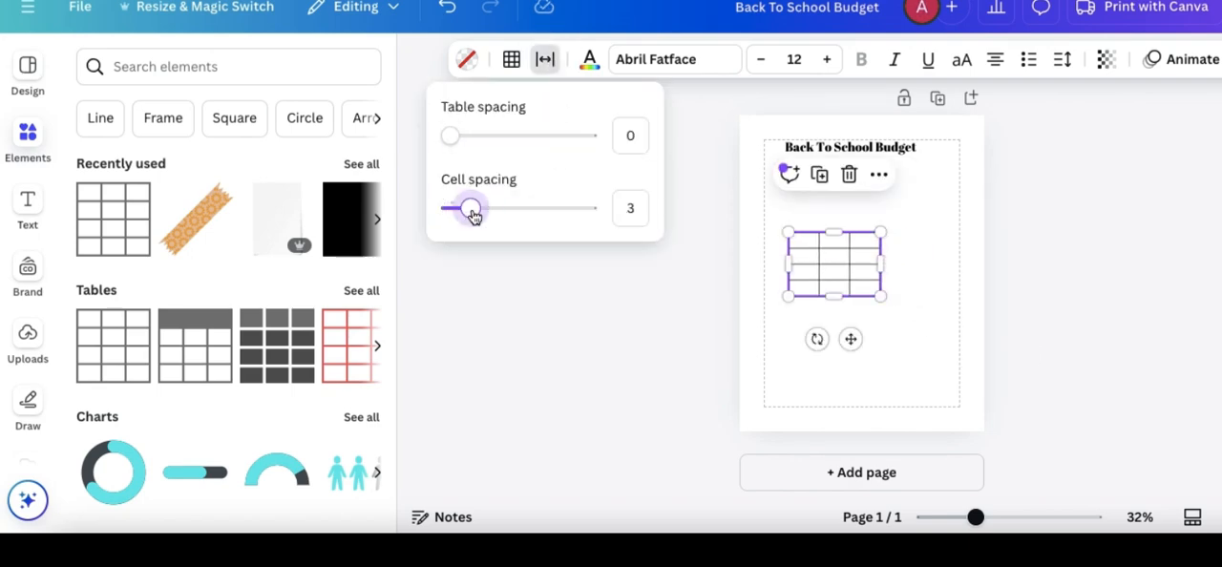
drag(879, 294, 869, 274)
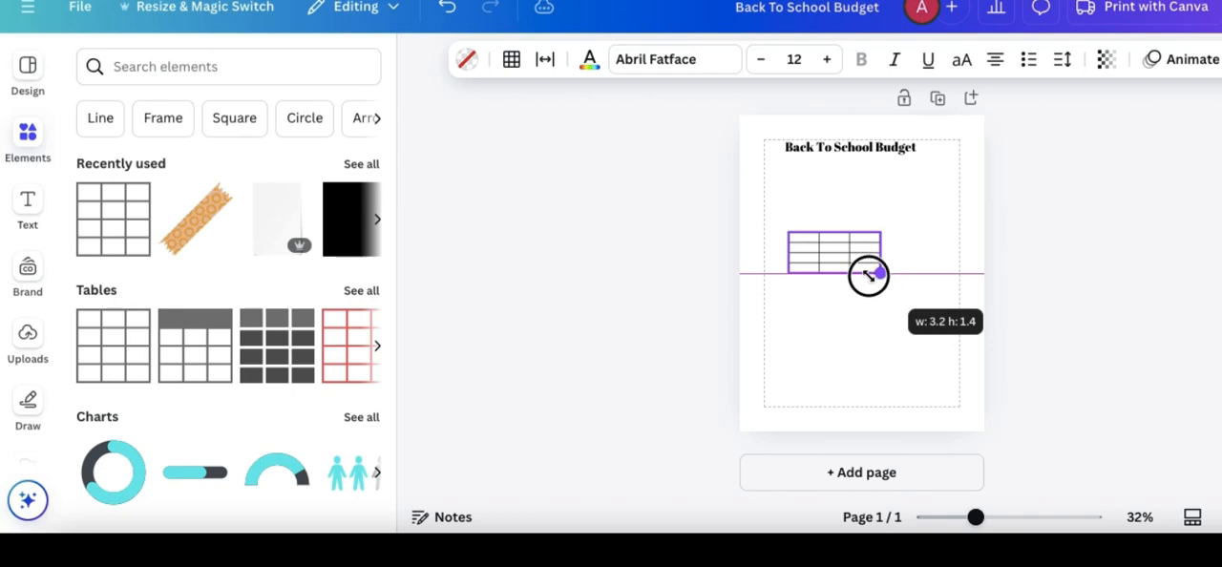
- Move the table up to the left margin below the title and widen its first column, leaving two narrower columns
drag(854, 314, 830, 269)
drag(864, 206, 872, 207)
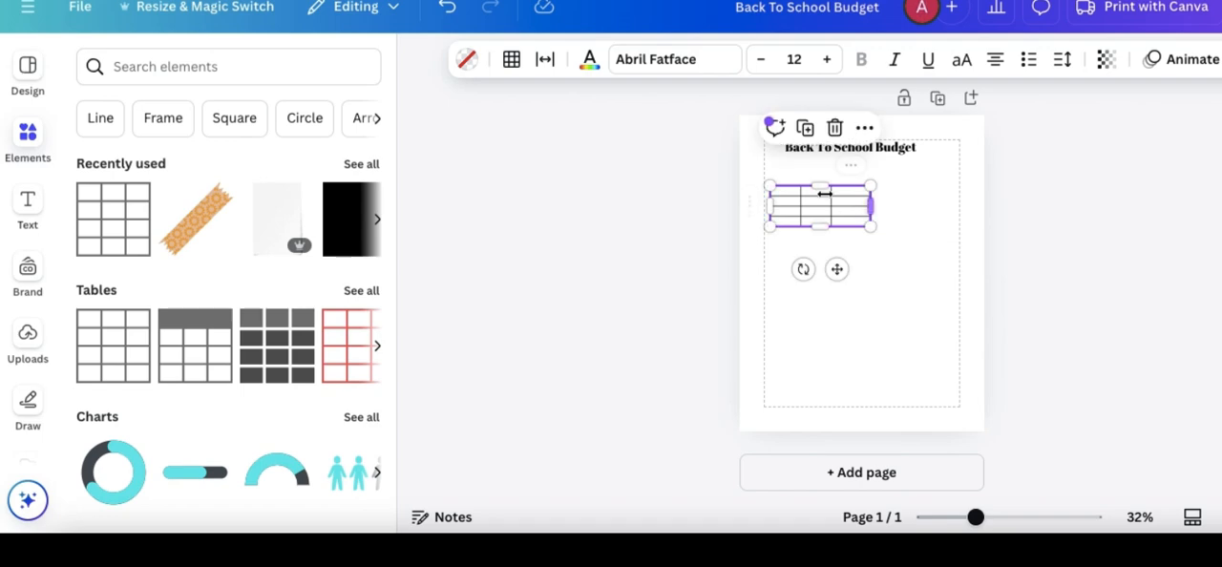
click(802, 216)
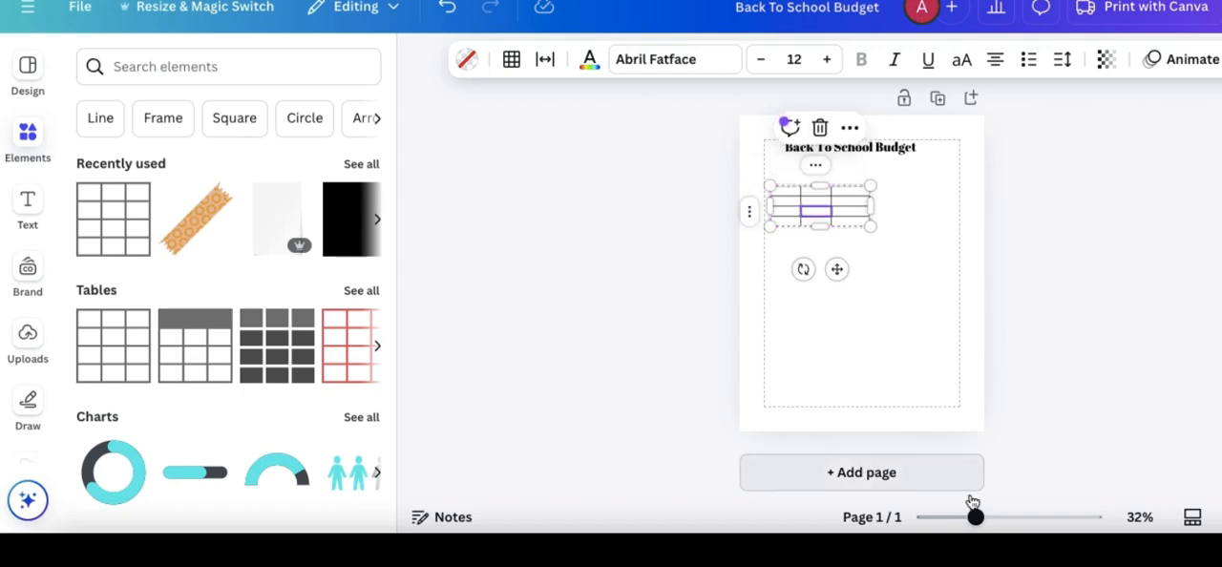
drag(975, 516, 988, 521)
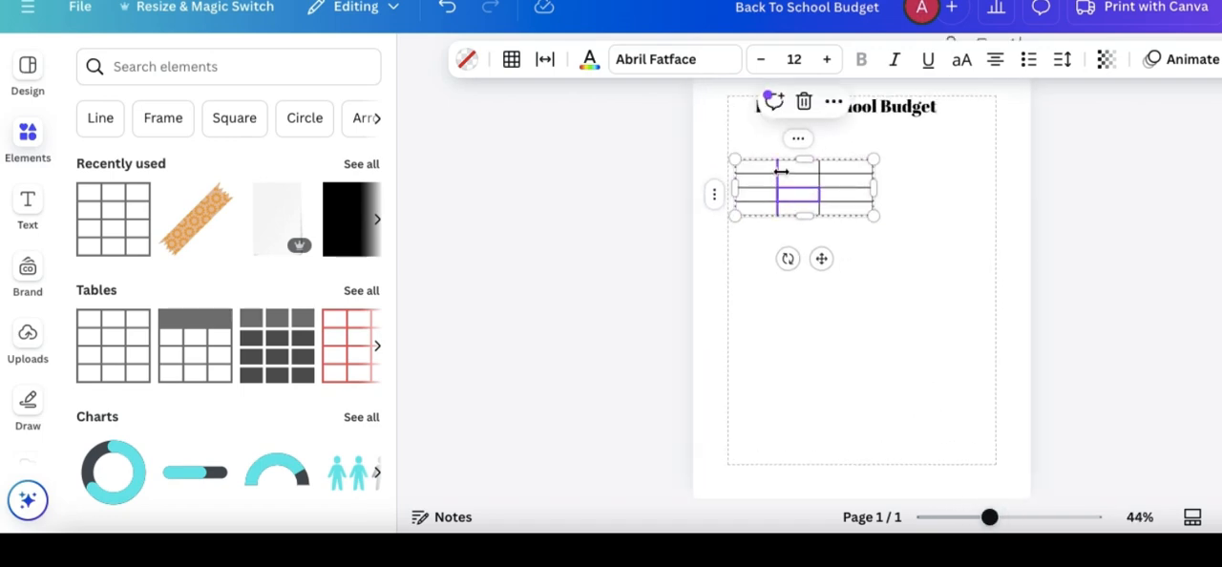
drag(784, 173, 834, 178)
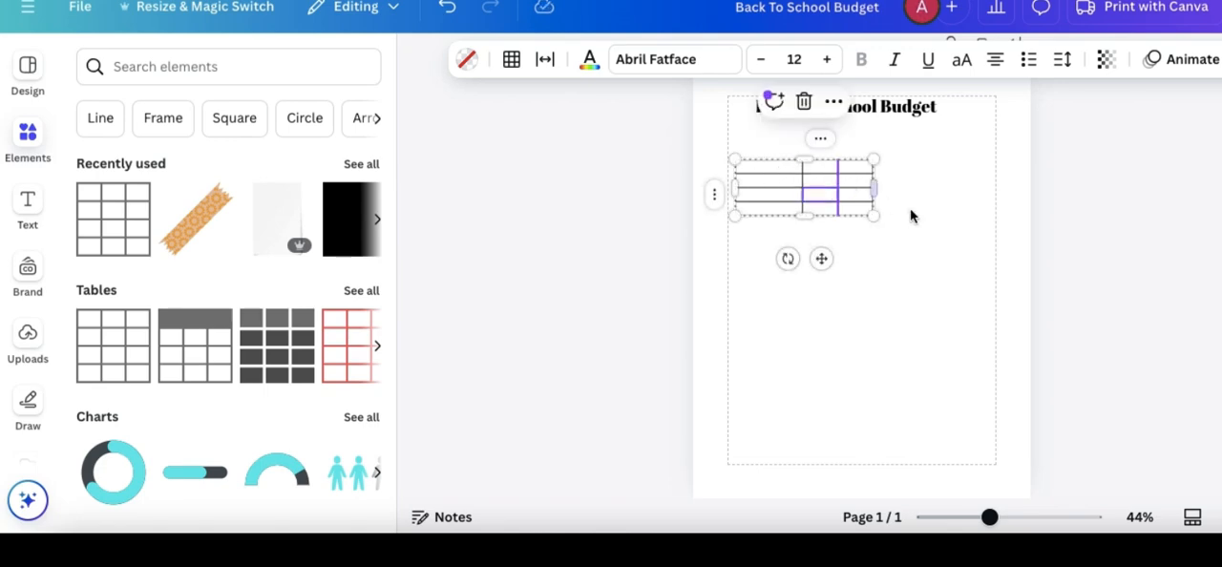
click(911, 217)
- Add rows at the end of the table until it has 19 rows
click(780, 218)
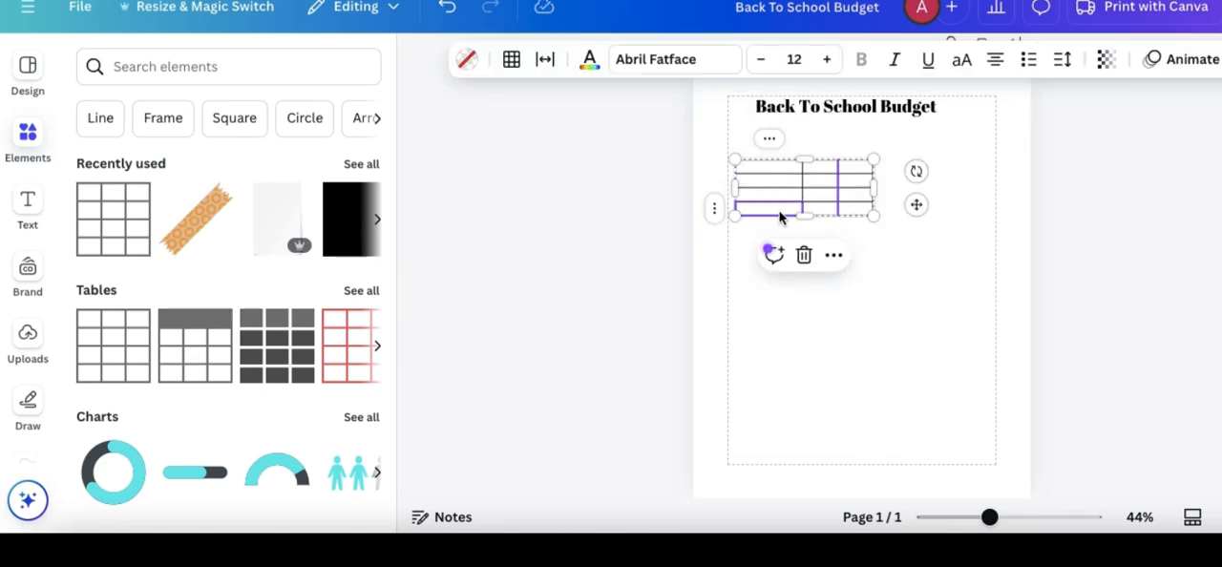
click(718, 210)
click(727, 213)
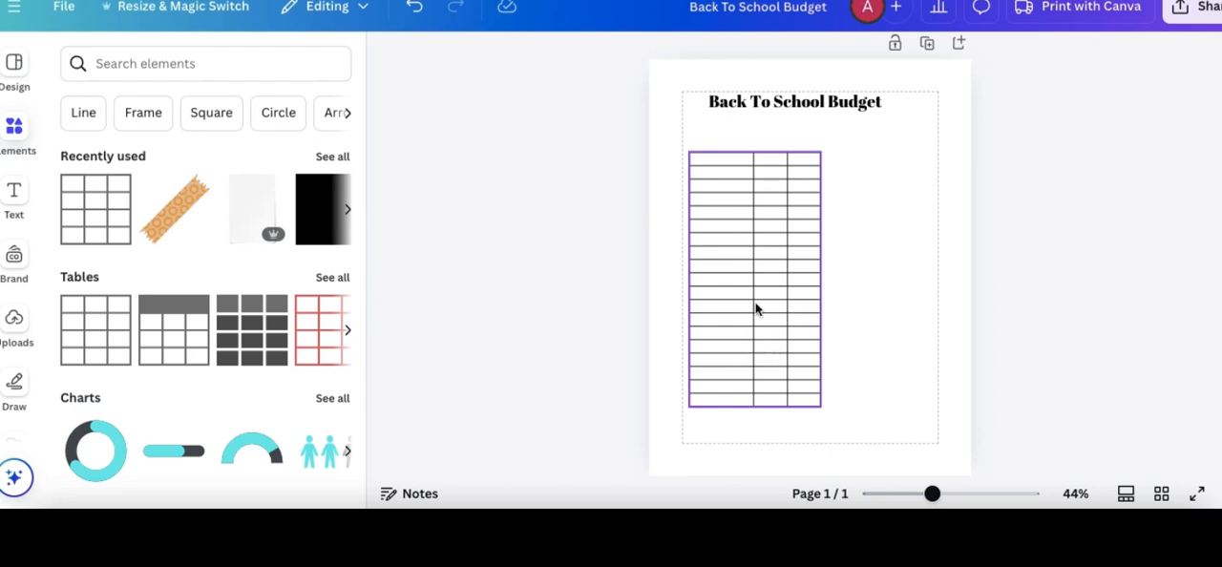
click(838, 433)
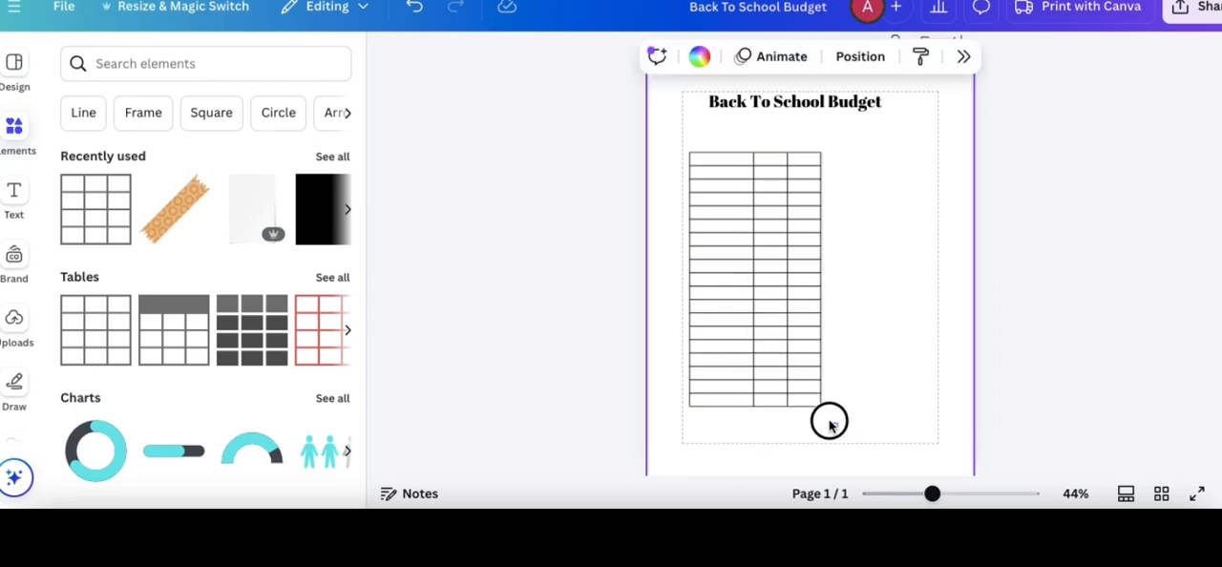
click(824, 424)
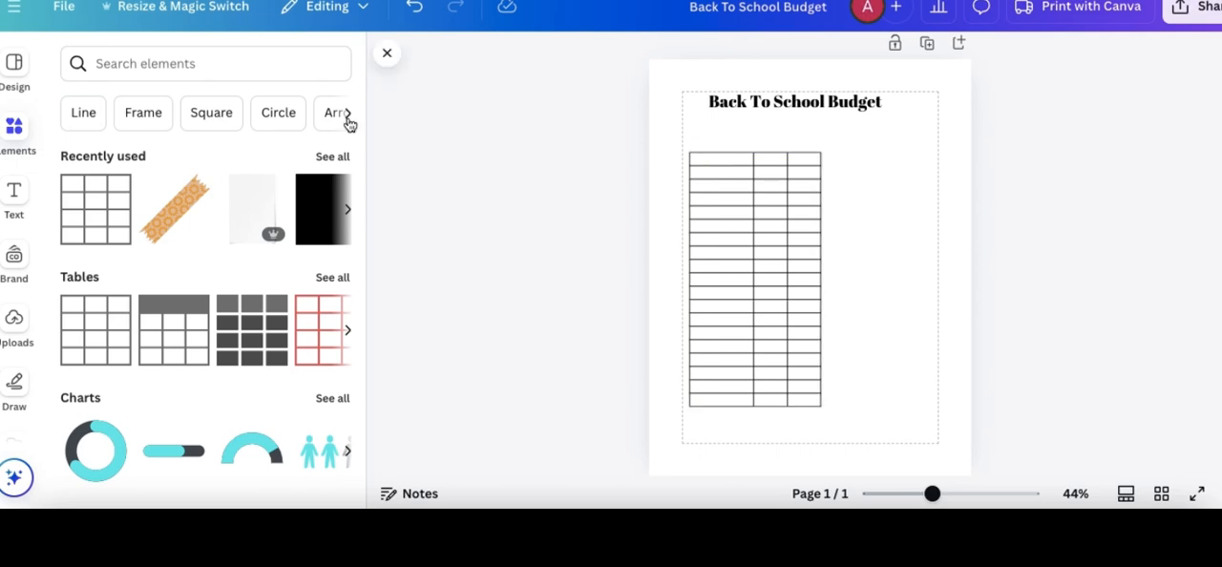
- Add a subheading text box and place it directly above the table's first column
click(14, 196)
click(113, 260)
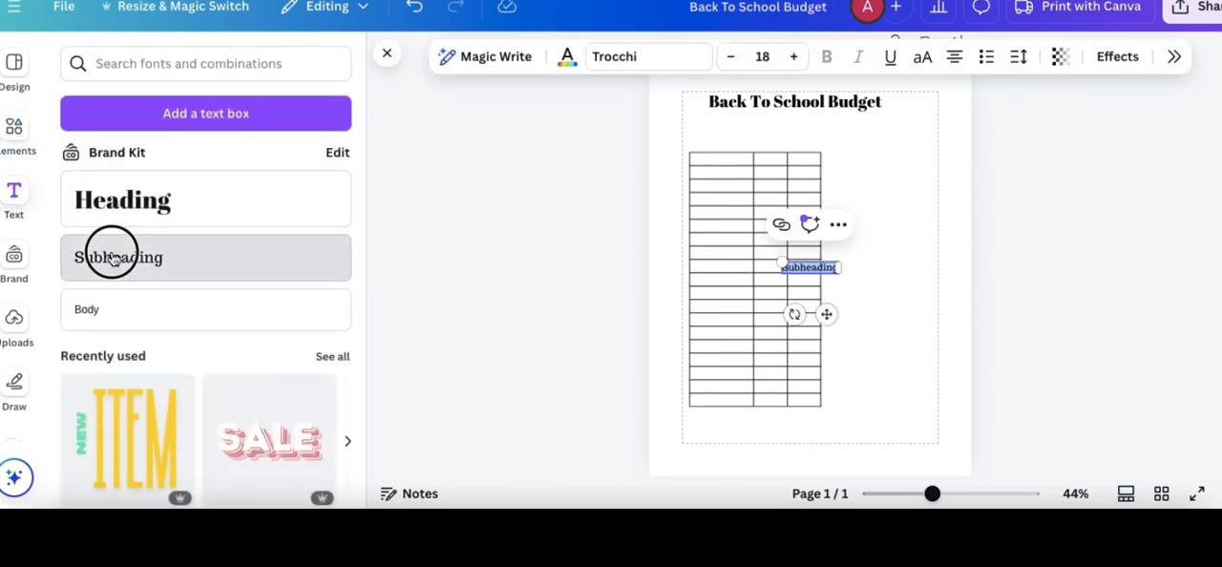
key(BackSpace)
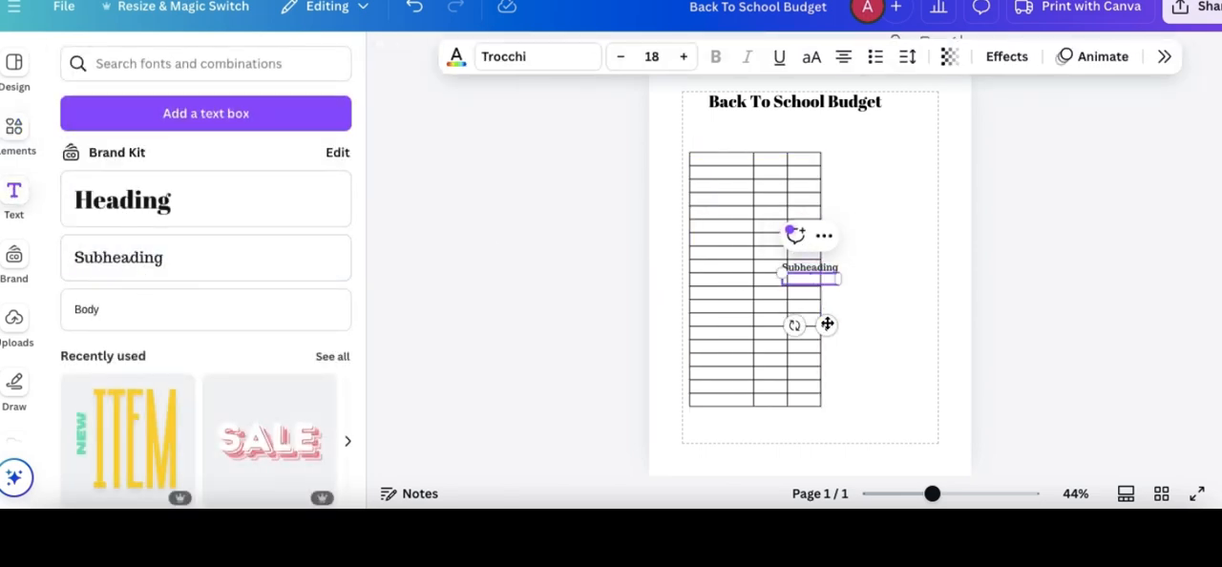
drag(828, 325, 739, 188)
drag(826, 268, 742, 145)
- Change the subheading text to "Item" and shrink it to about font size 11.6
double_click(741, 145)
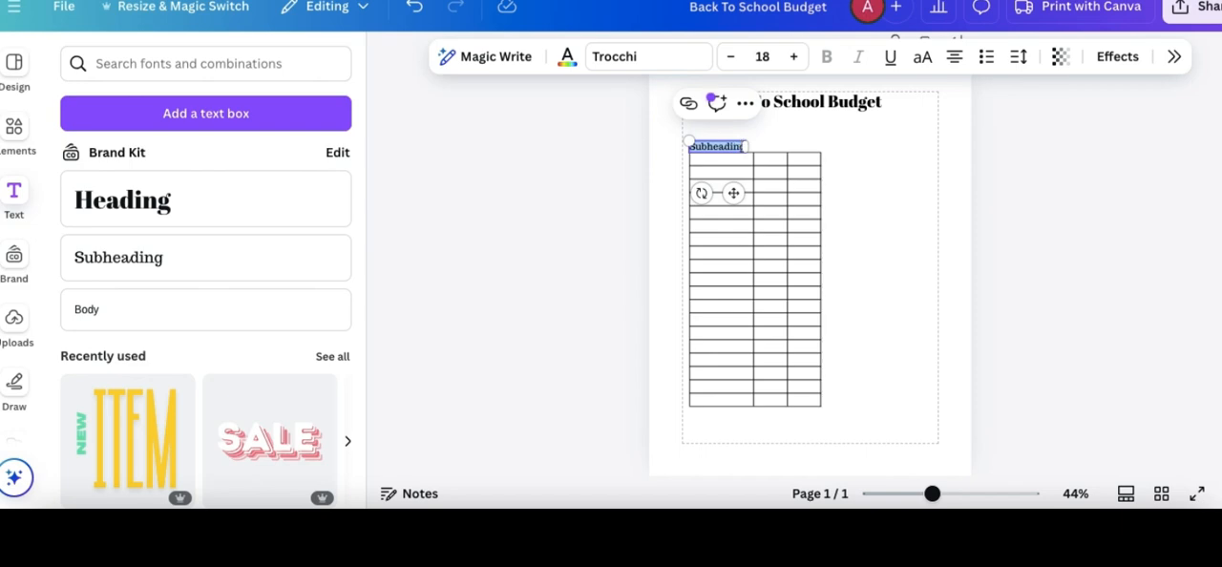
text(Item)
click(861, 176)
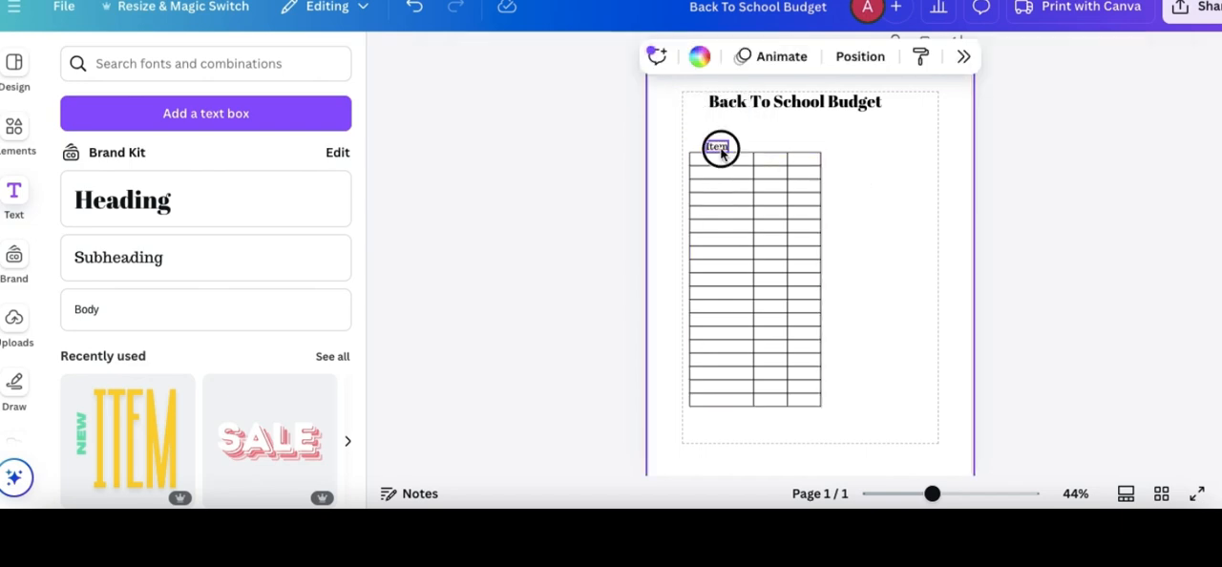
click(720, 149)
drag(706, 141, 716, 149)
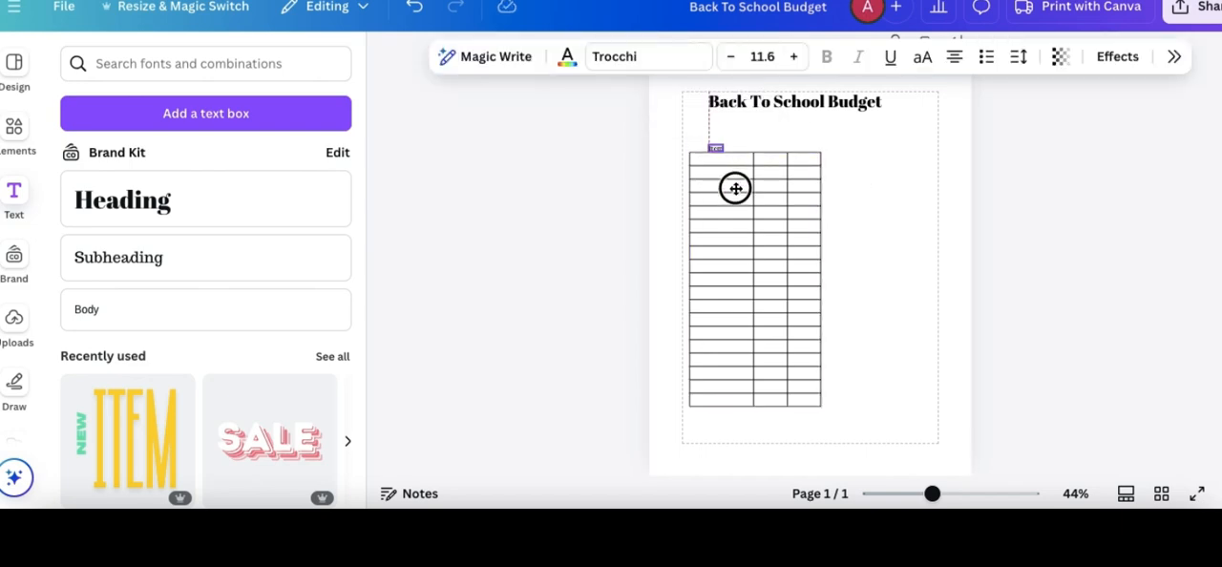
- Copy the Item label above the other two columns and rename the copies "Budgeted" and "Spent"
drag(737, 200, 783, 190)
click(815, 134)
click(769, 145)
drag(792, 195, 814, 188)
text(A)
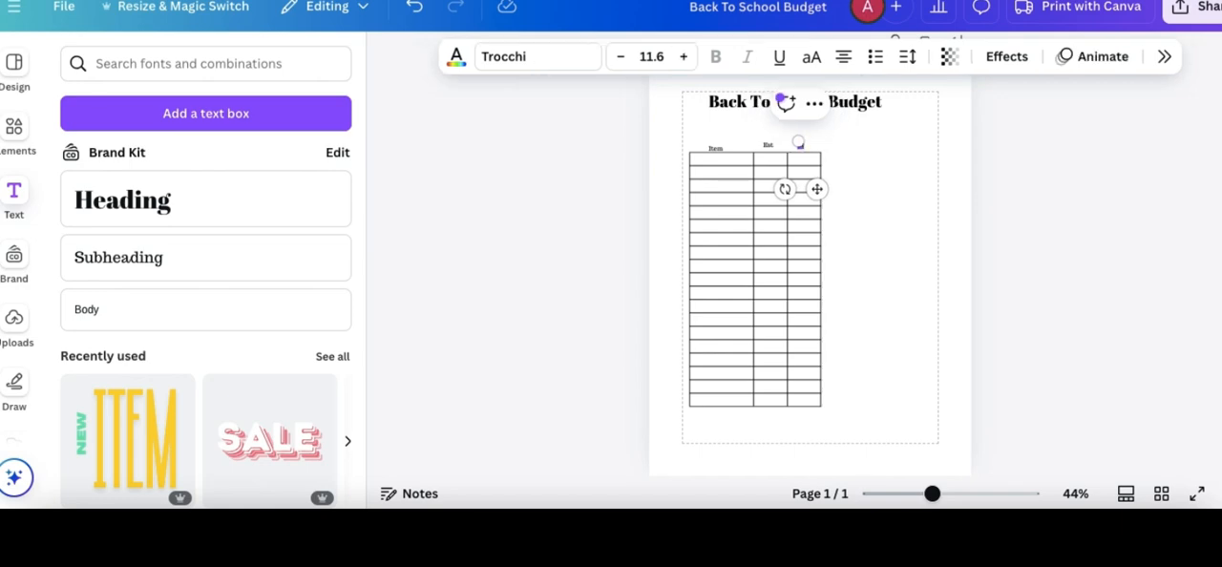
double_click(768, 145)
text(Budgeted)
click(872, 190)
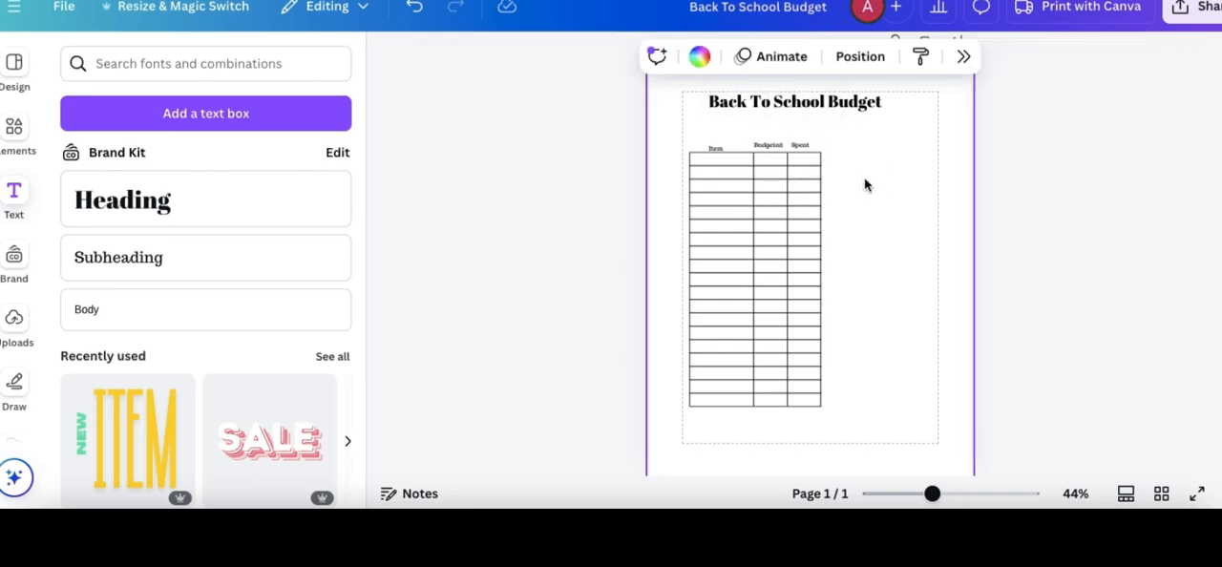
- Widen the table's second column slightly to fit the Budgeted label
click(817, 168)
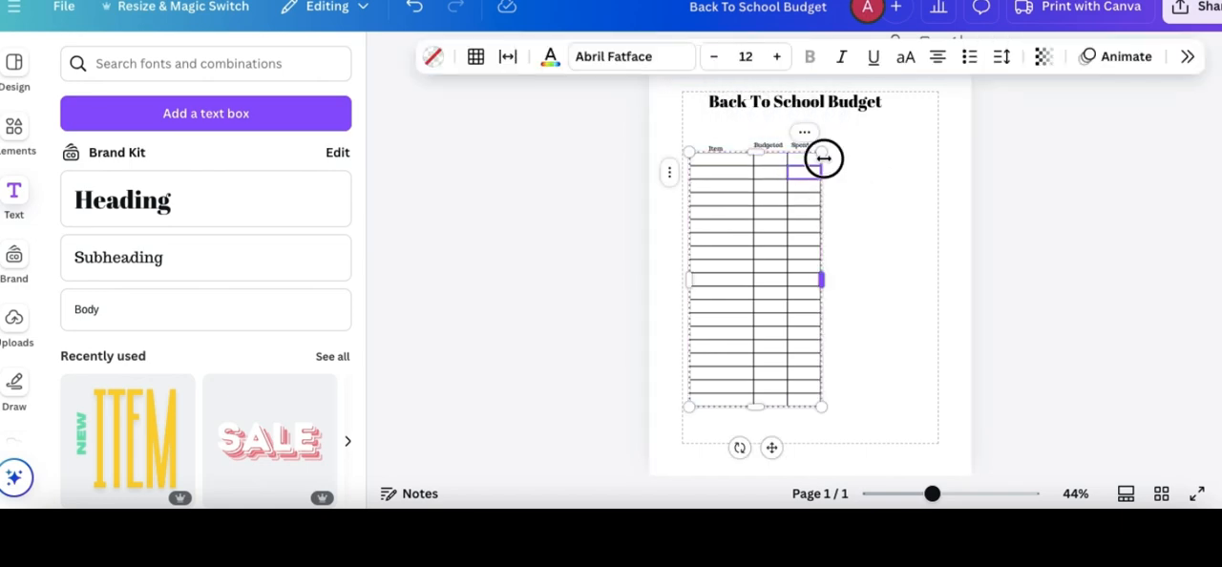
drag(827, 159, 792, 161)
- Align the Item, Budgeted and Spent labels along their bottom edges and center Budgeted and Spent over their columns
click(768, 145)
shift+click(715, 147)
shift+click(800, 146)
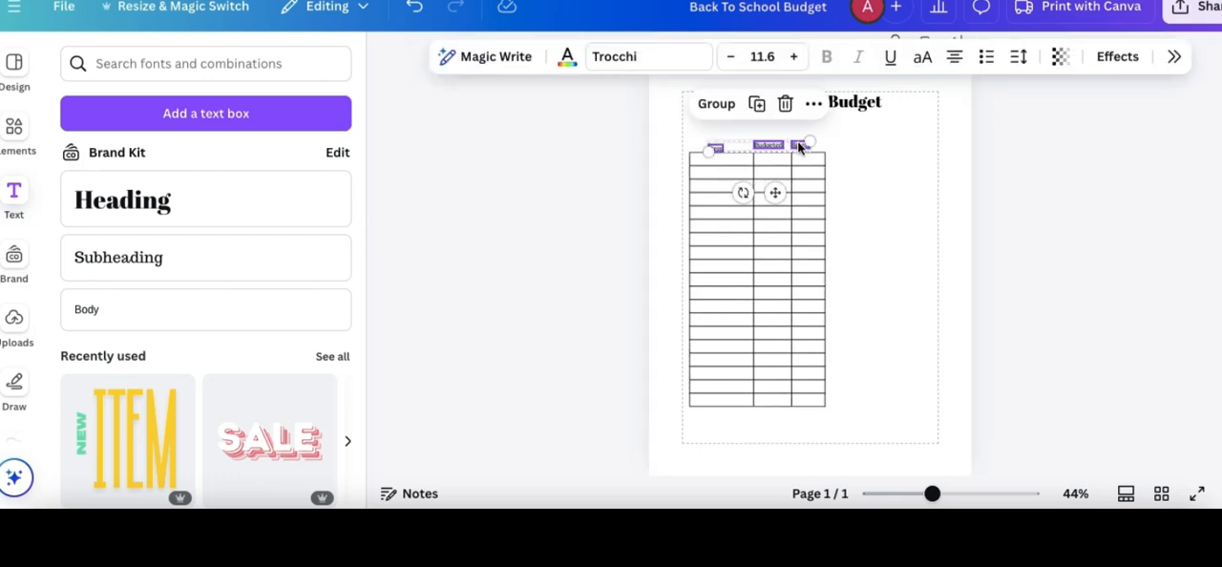
click(1176, 57)
scroll(1086, 261, down, 5)
click(1061, 311)
click(1016, 372)
click(870, 274)
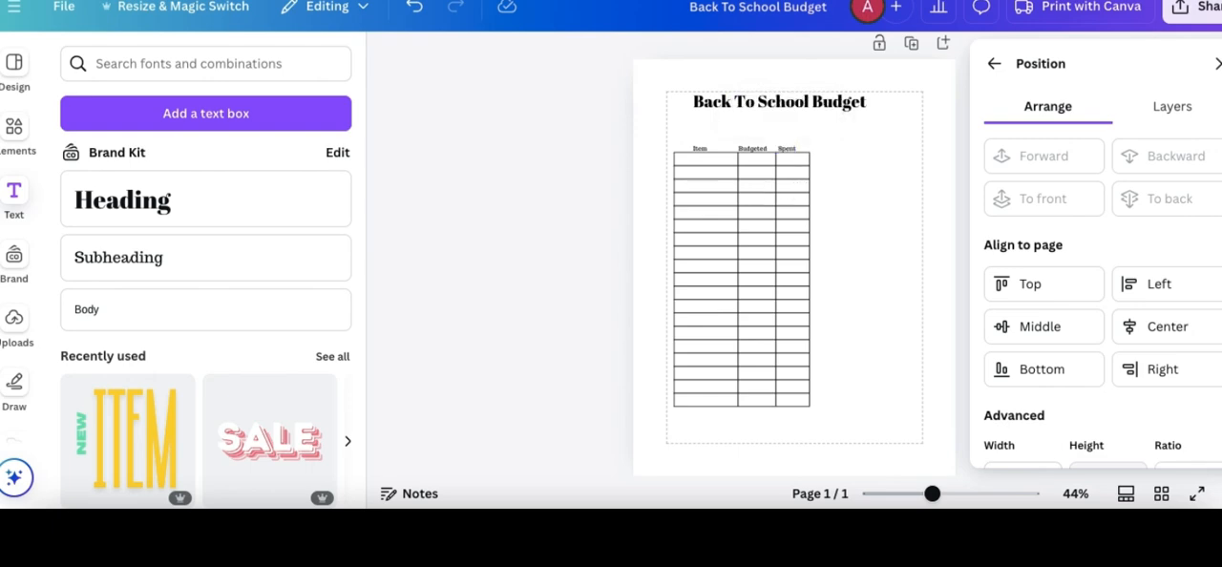
drag(799, 149, 756, 150)
click(827, 192)
- Enter "Total" in the first cell of the table's last row
scroll(717, 172, down, 1)
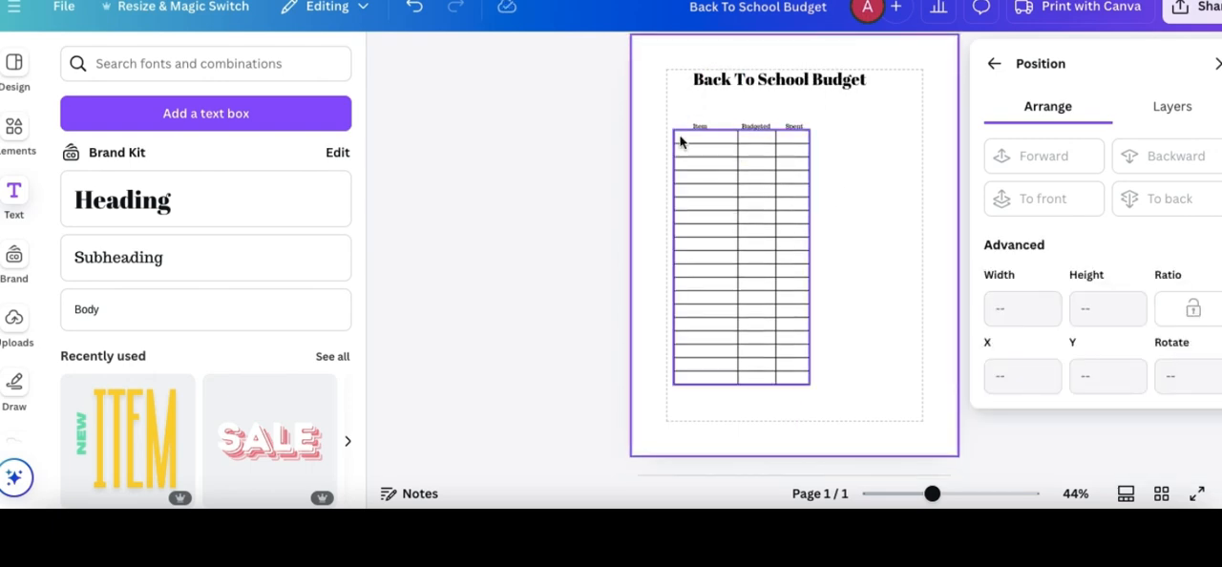
click(691, 383)
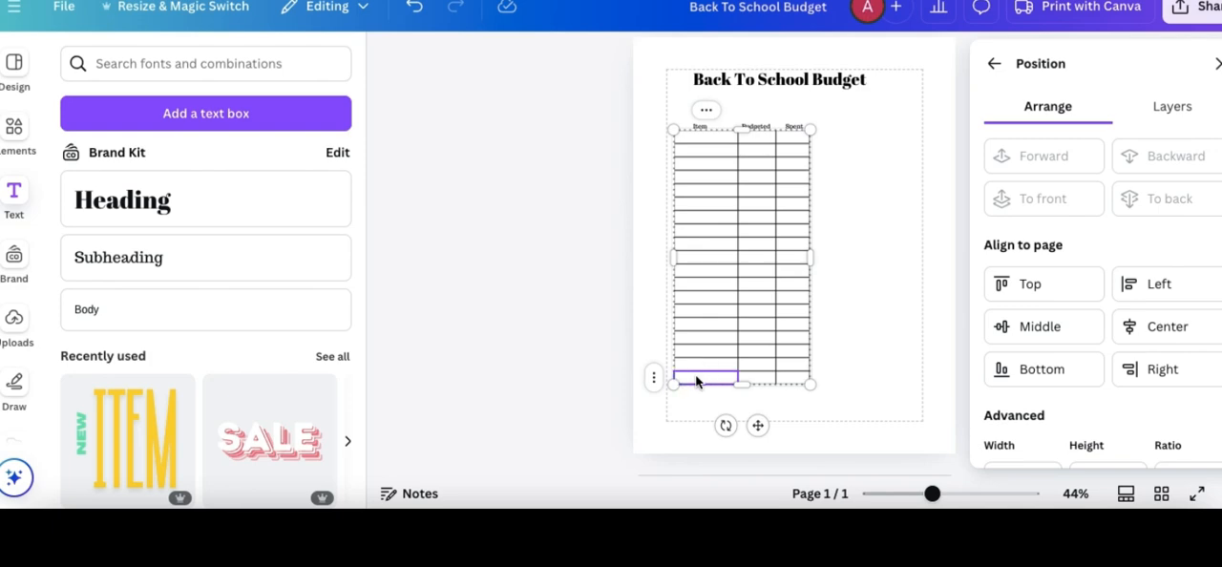
click(871, 356)
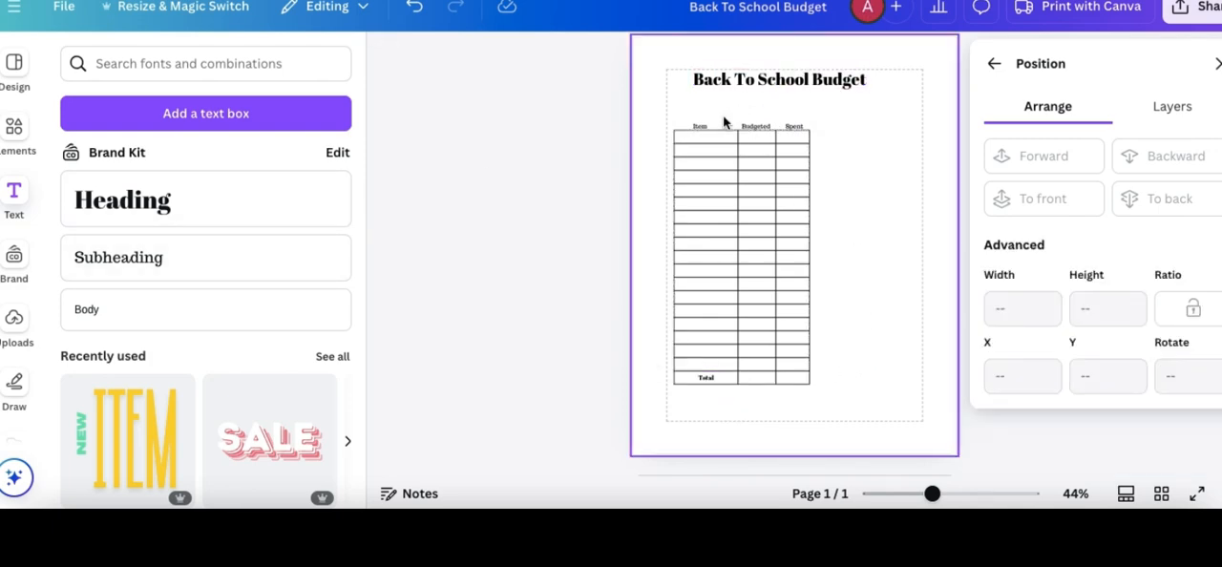
- Add a subheading reading "Budget Amount:" and center it between the page title and the table
click(254, 260)
drag(811, 294, 726, 152)
text(Budget Amount:)
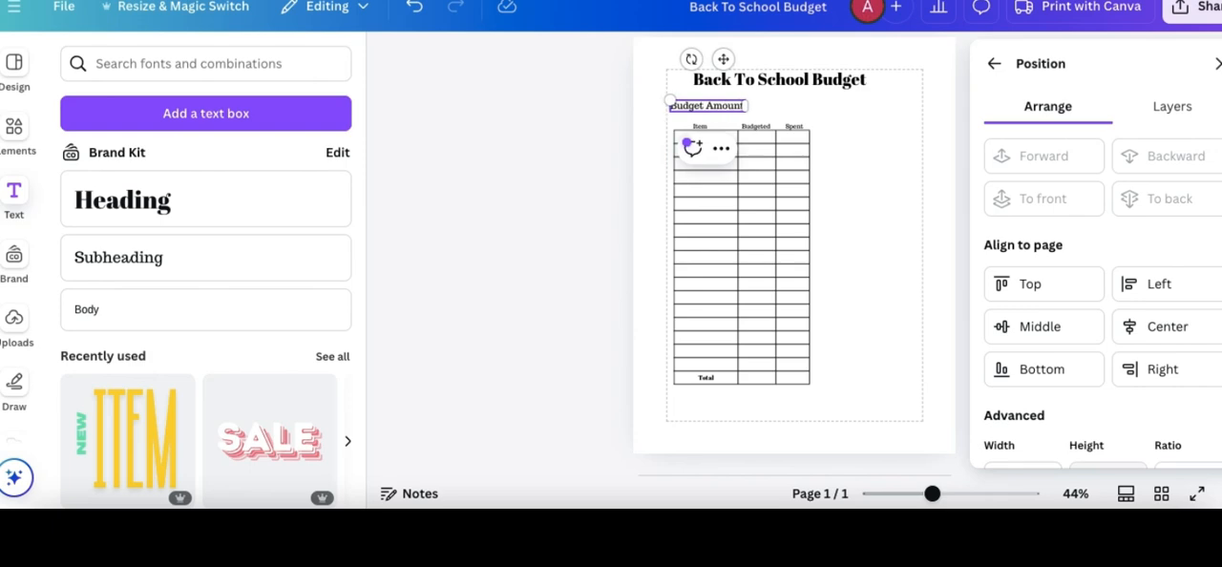
click(870, 114)
click(722, 109)
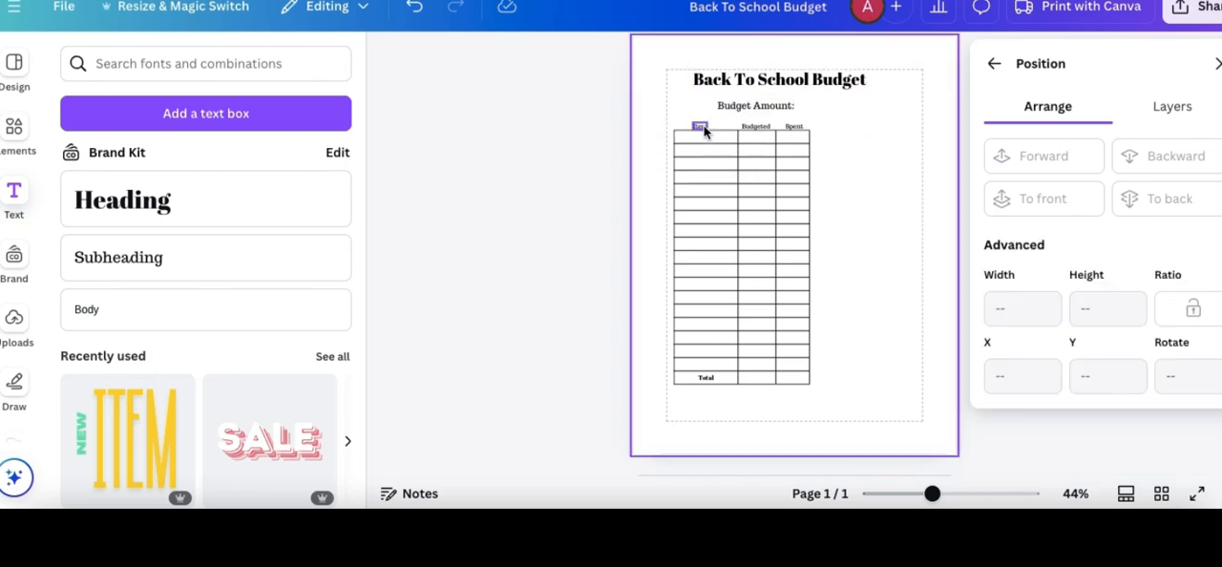
- Duplicate the Item label, place the copy in the empty area beside the table and rename it "Notes"
click(704, 125)
click(689, 168)
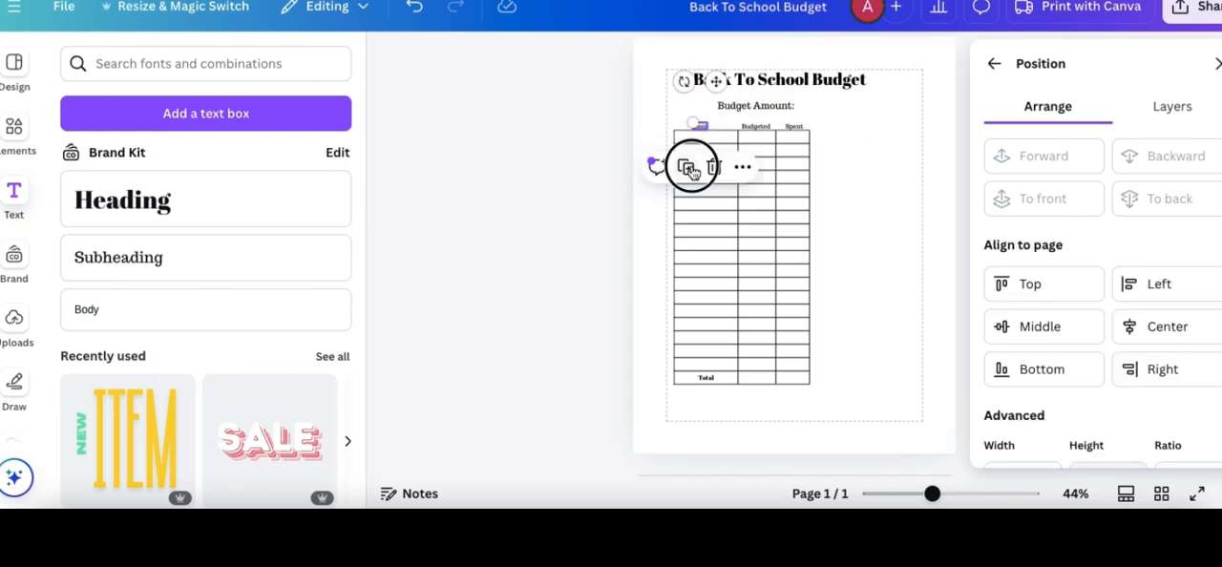
click(686, 168)
drag(724, 87, 863, 113)
double_click(853, 129)
key(BackSpace)
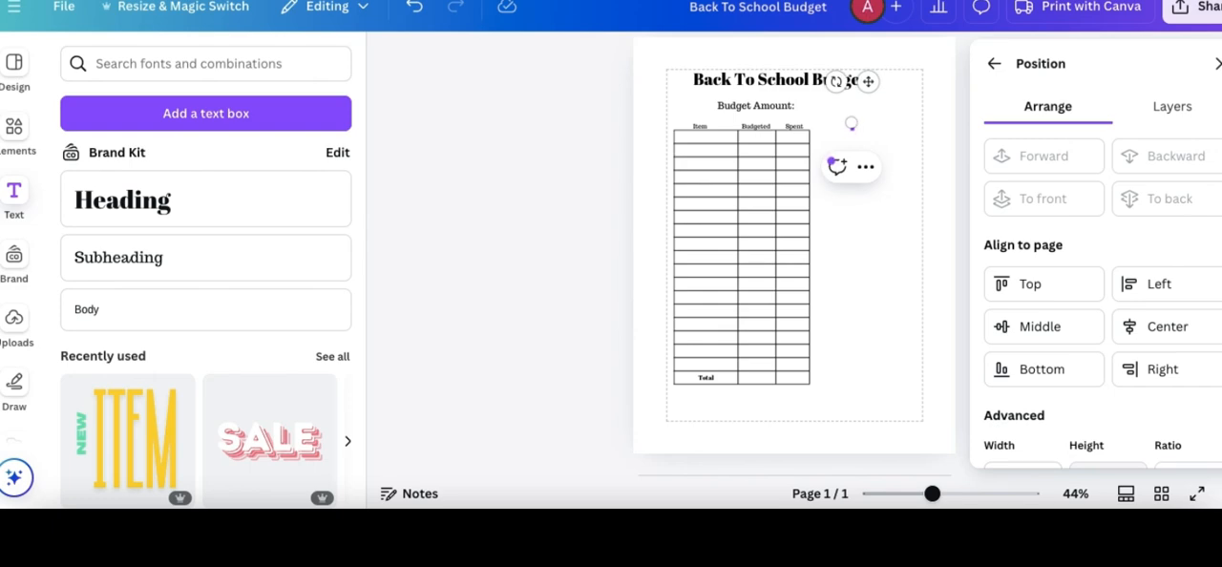
click(891, 139)
- Add three more rows to the table so it reaches the bottom margin
click(689, 181)
click(654, 184)
click(723, 204)
double_click(854, 128)
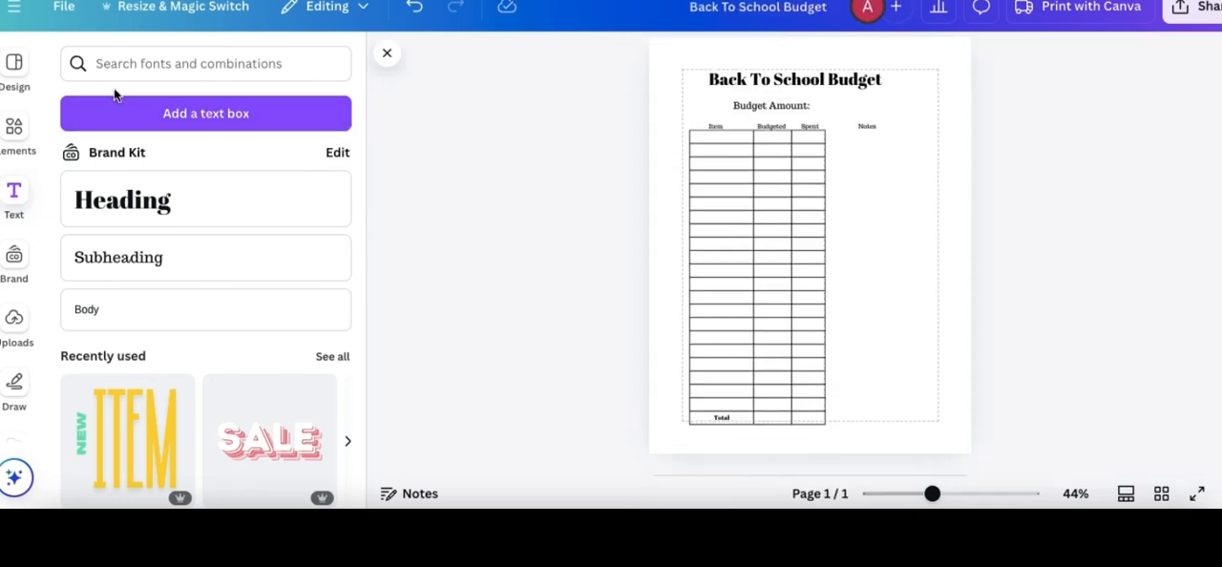
- Find a square shape in the elements library and insert it on the page
click(15, 132)
scroll(144, 390, down, 10)
scroll(144, 395, up, 8)
scroll(281, 258, down, 2)
scroll(319, 330, down, 3)
scroll(319, 330, up, 5)
click(281, 59)
text(rec)
click(210, 144)
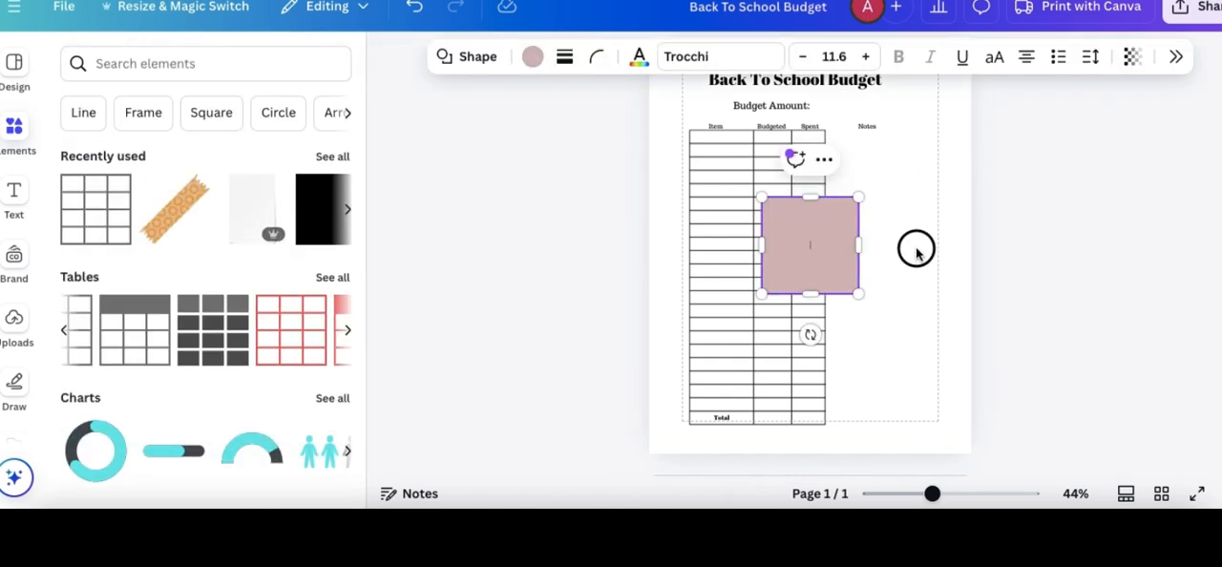
- Fit the square beneath the Notes label, stretching it to the bottom margin and towards the table, and center the label above it
drag(800, 240, 879, 176)
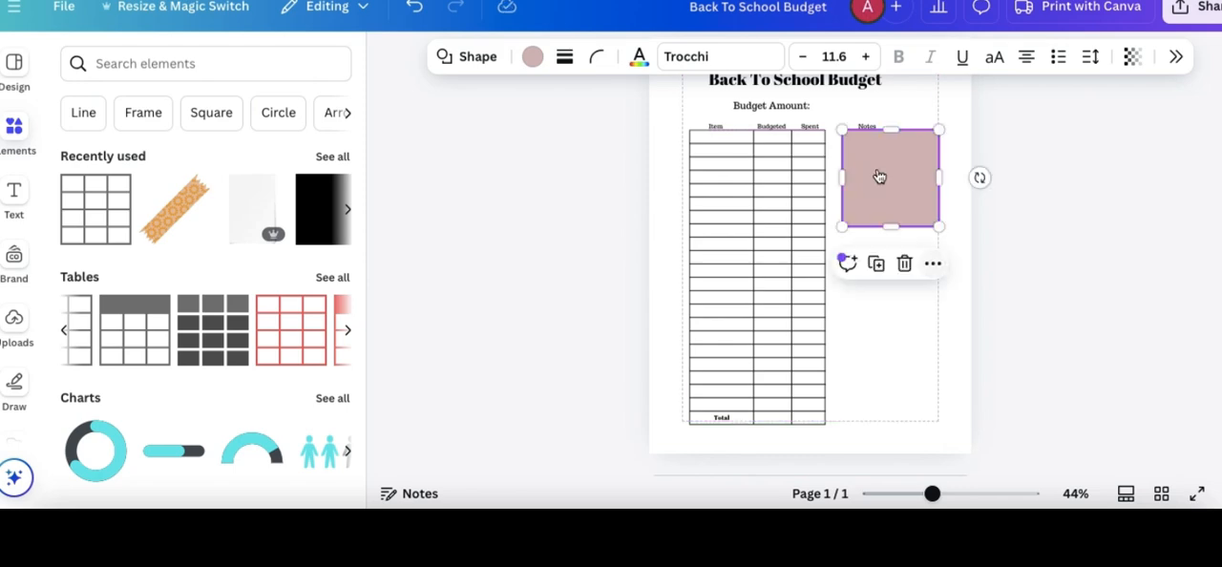
drag(887, 224, 875, 420)
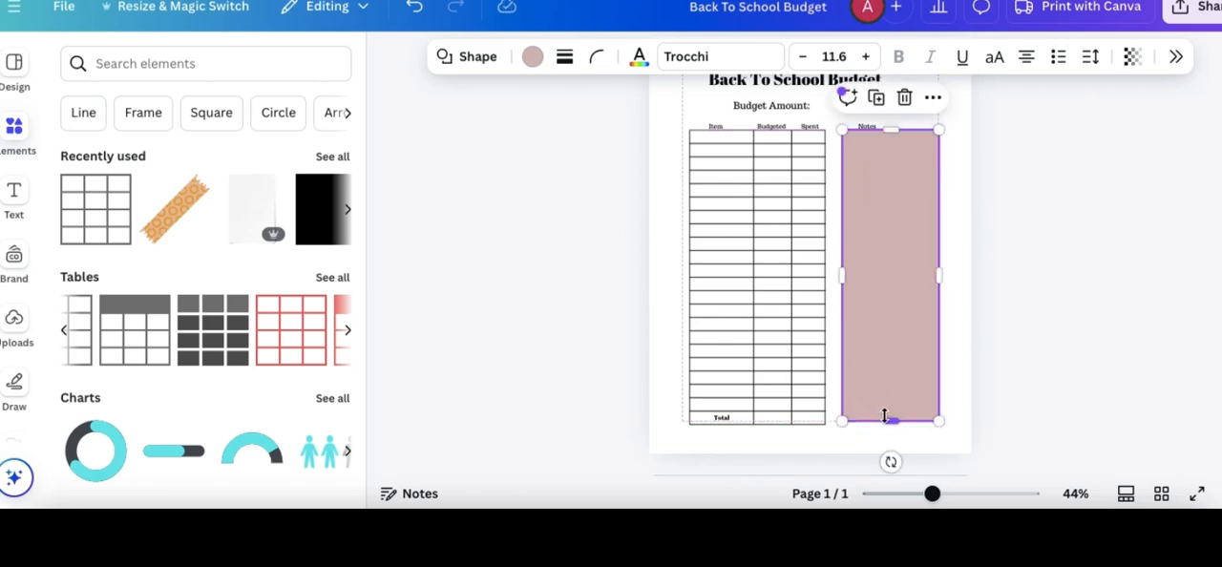
drag(840, 264, 834, 264)
click(1006, 162)
drag(873, 126, 895, 126)
- Search the elements library for "mermaid" graphics, limit the results to free ones and browse them
click(273, 63)
text(mermaid)
key(Return)
click(148, 109)
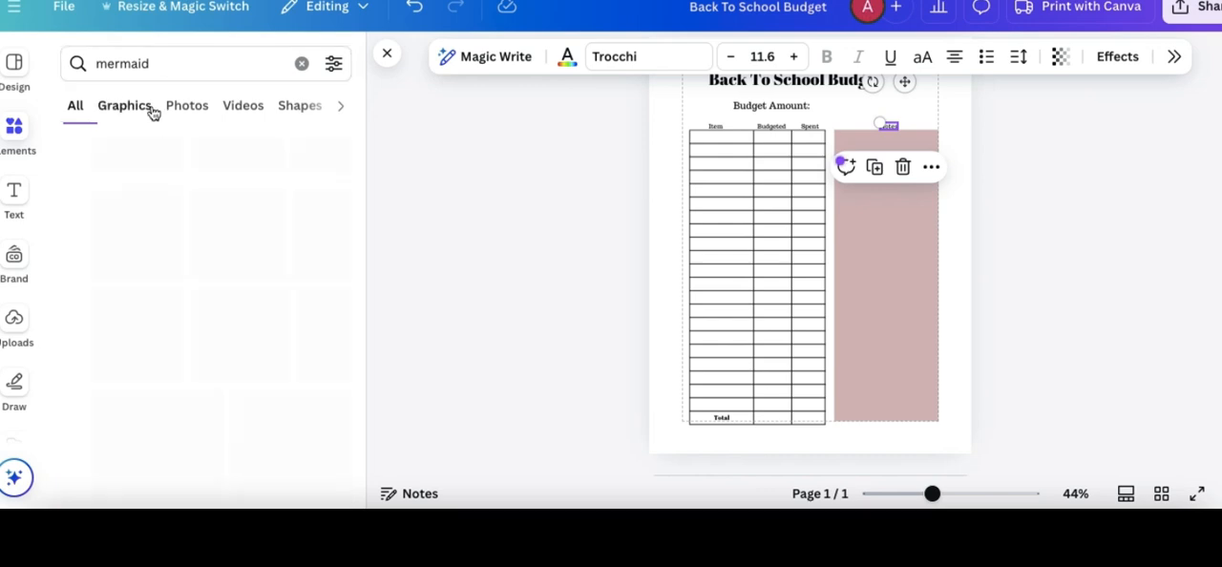
click(334, 65)
scroll(177, 246, down, 3)
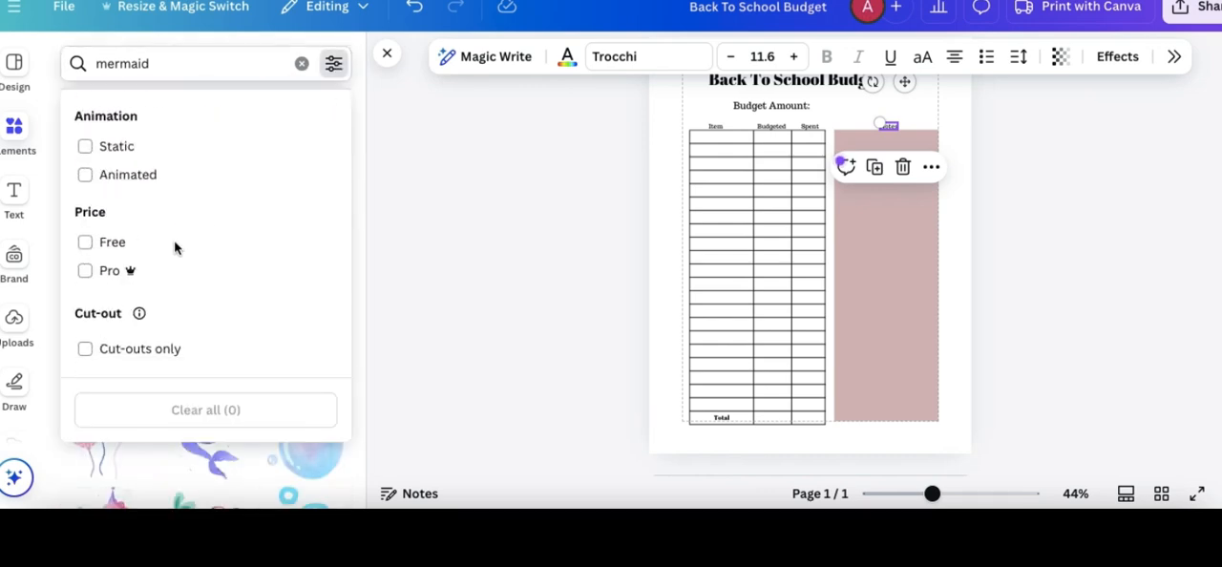
click(120, 248)
click(336, 64)
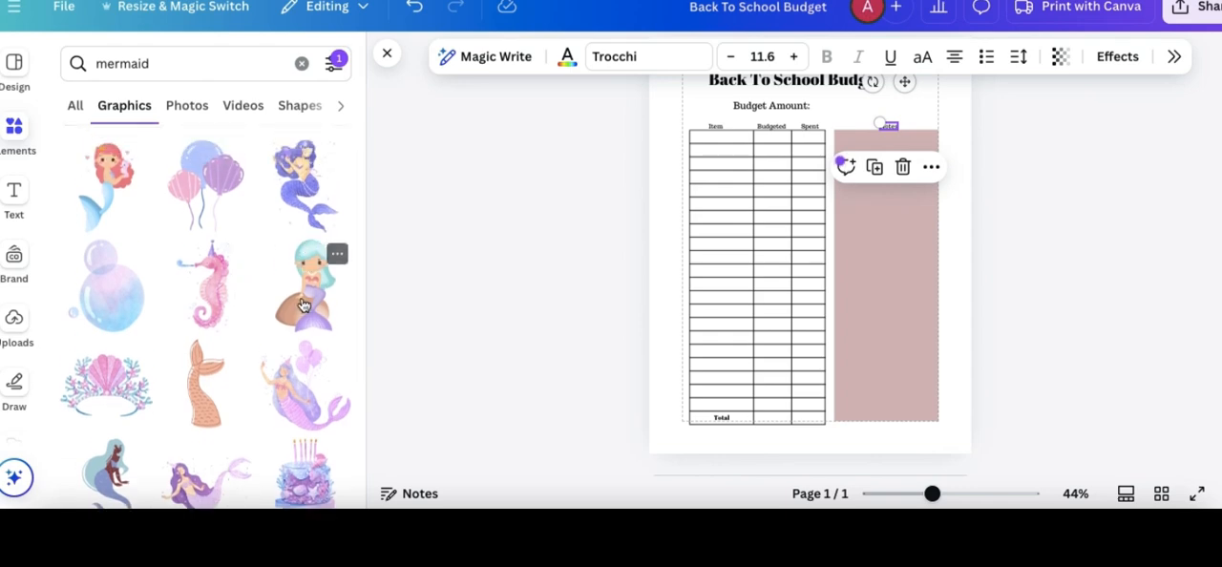
scroll(303, 305, down, 6)
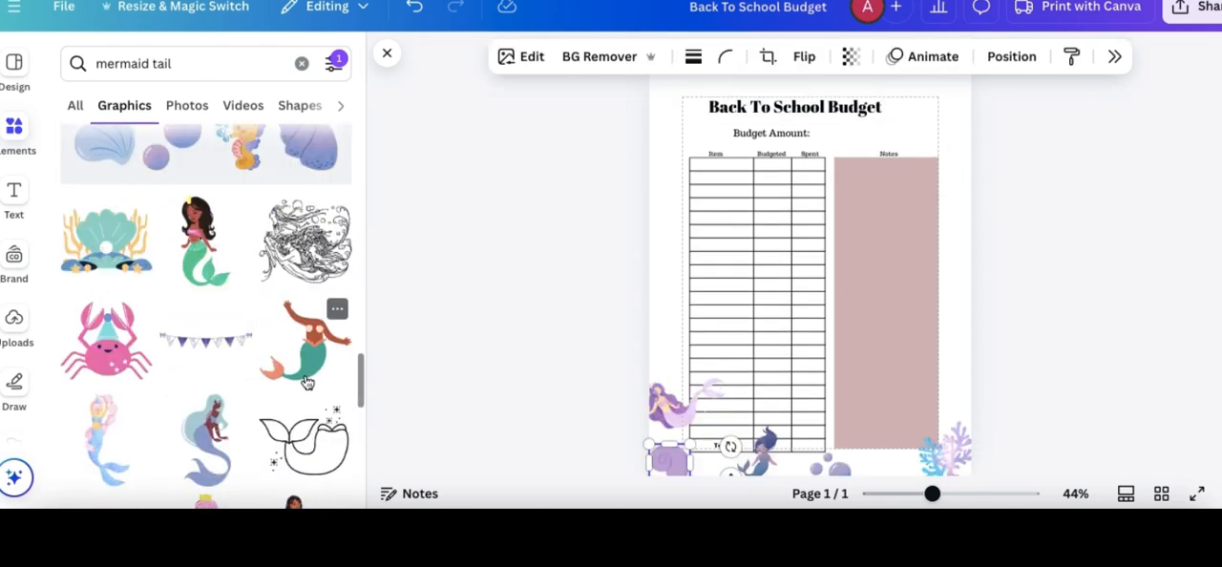
scroll(208, 294, down, 4)
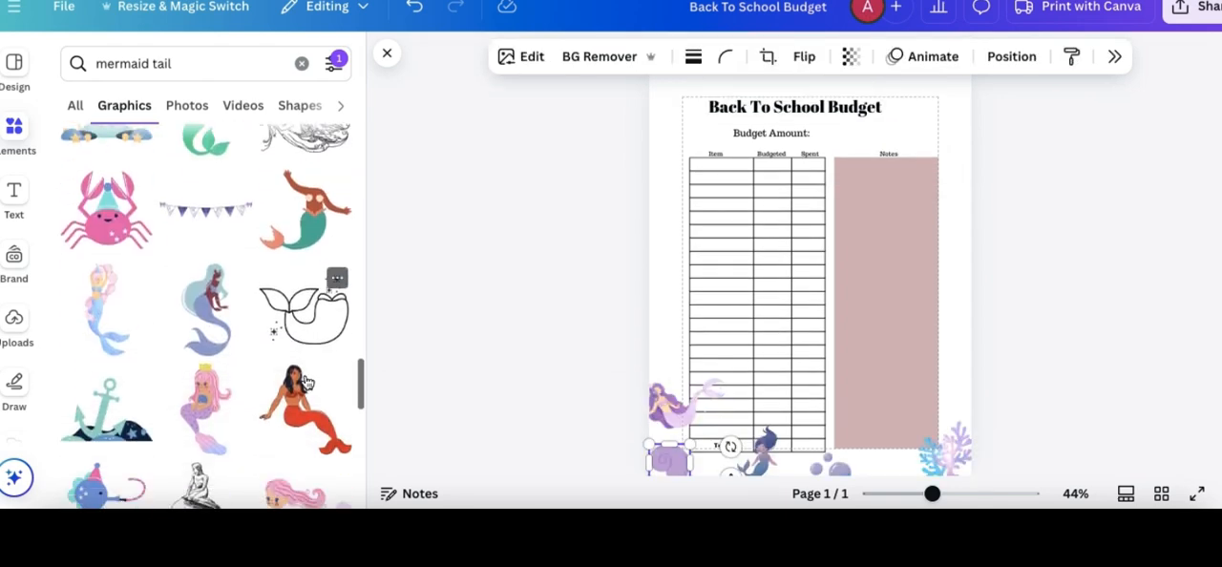
- Insert the teal-haired mermaid graphic at the page's bottom edge beside the bubbles and delete the small dark-haired mermaid there
click(212, 299)
drag(766, 189, 801, 386)
scroll(823, 231, down, 1)
click(757, 401)
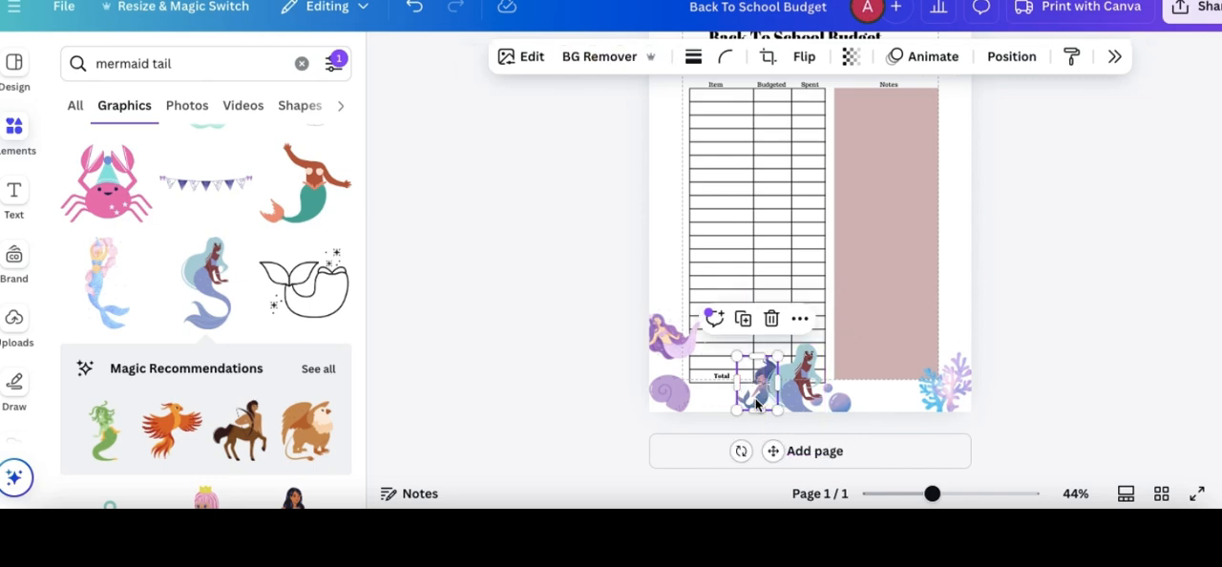
key(Delete)
scroll(1044, 290, up, 1)
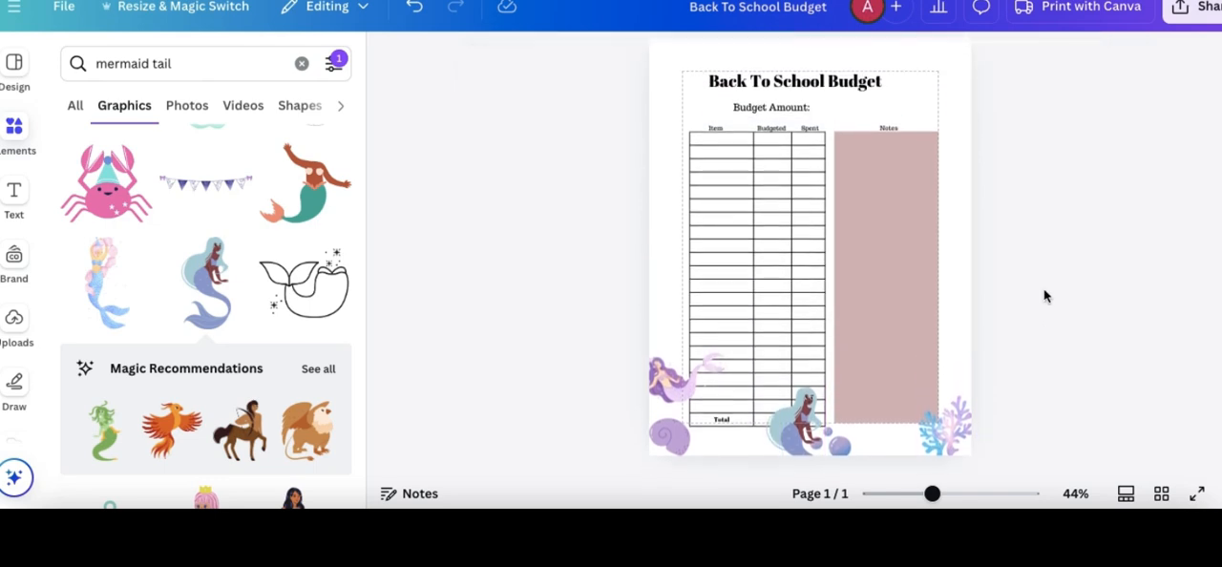
- Change the fill of the rectangle under the Notes label to white
drag(931, 494, 926, 497)
scroll(1038, 300, down, 1)
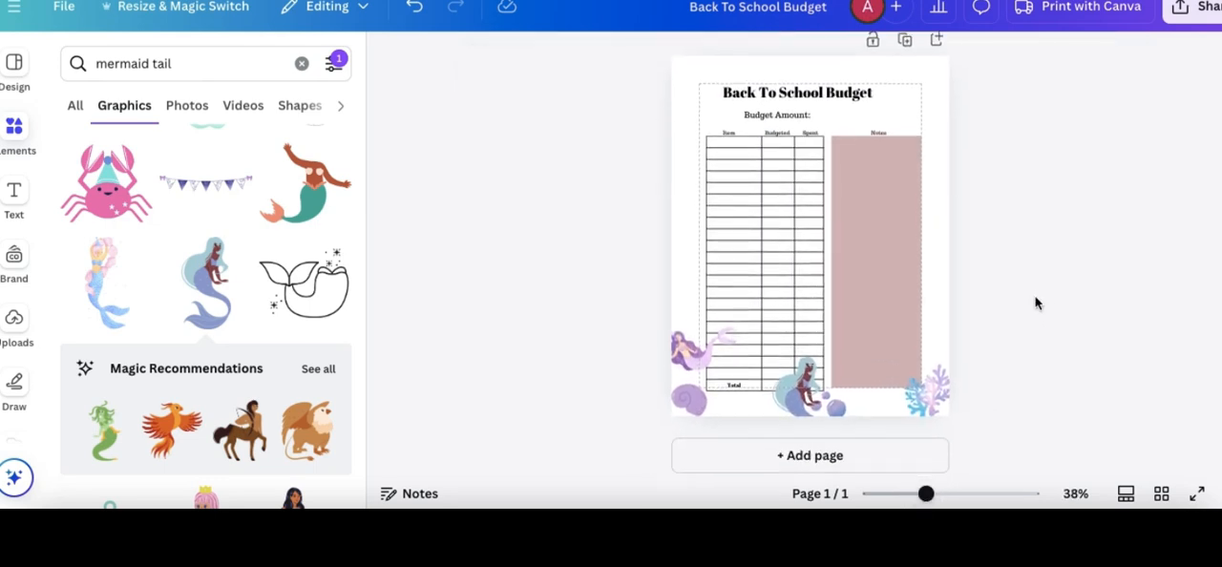
click(893, 209)
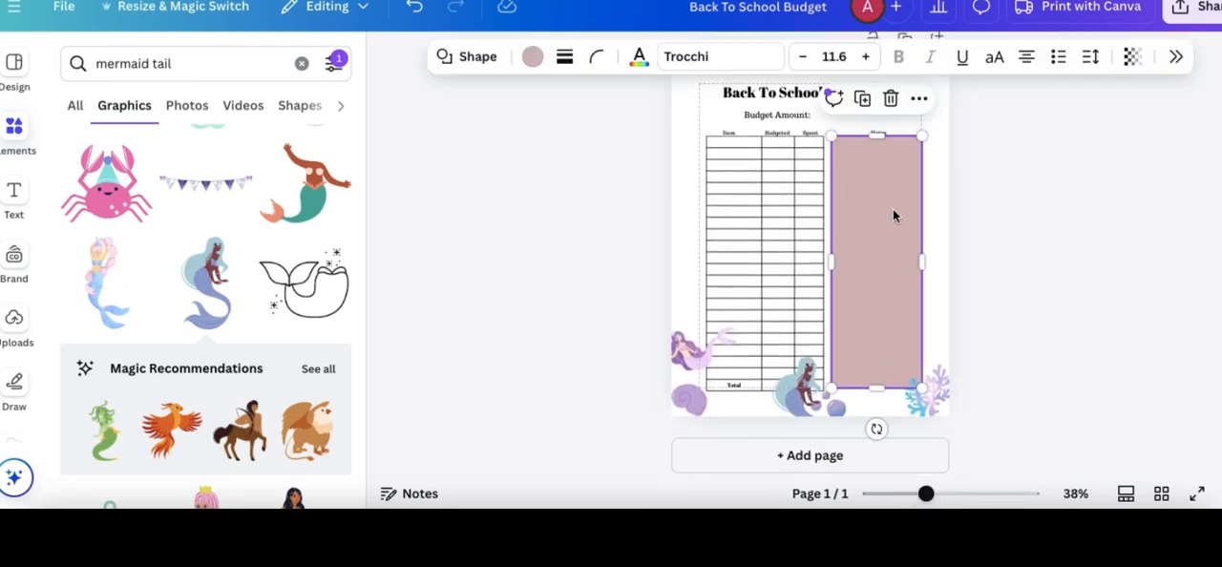
click(532, 56)
click(1086, 237)
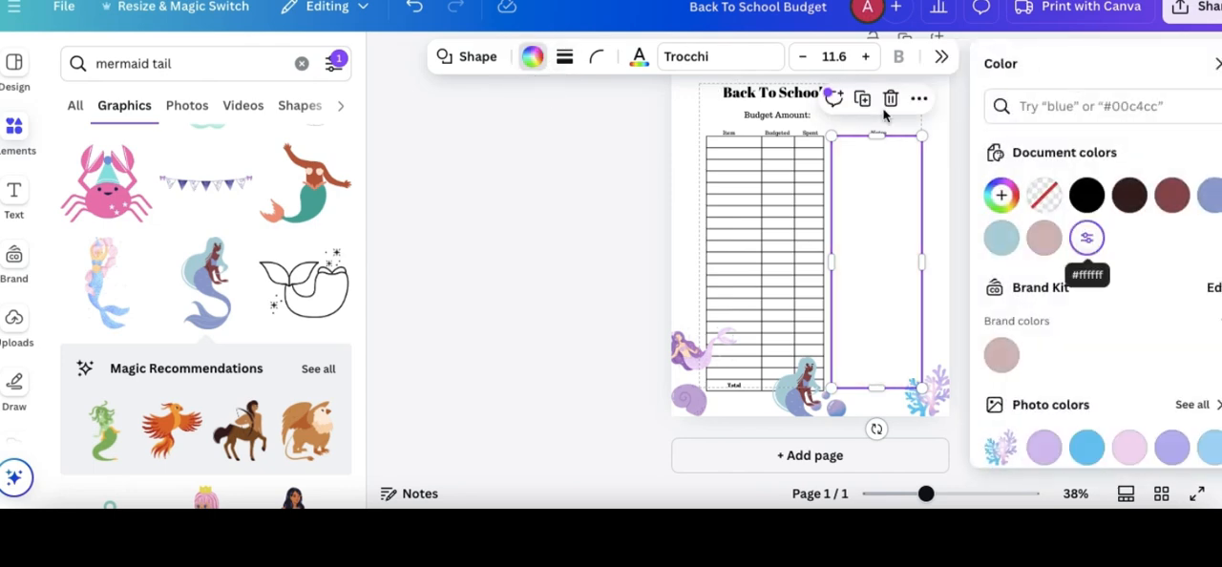
- Give the notes rectangle a solid border of weight 2 in the lavender photo color
click(562, 56)
click(525, 113)
drag(472, 186, 470, 181)
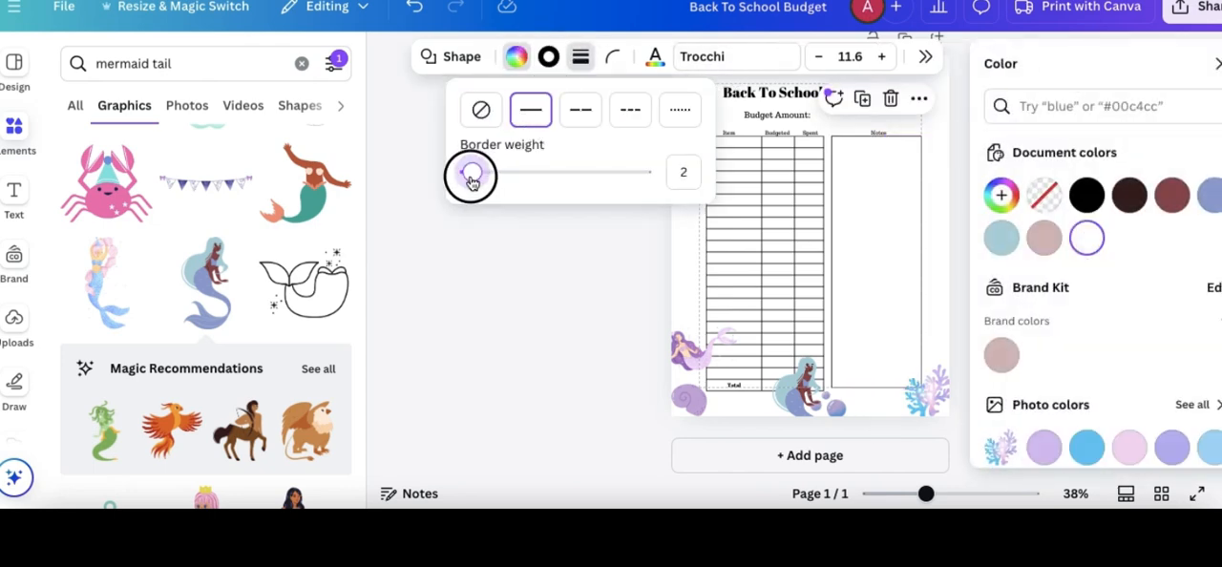
click(548, 56)
click(1171, 329)
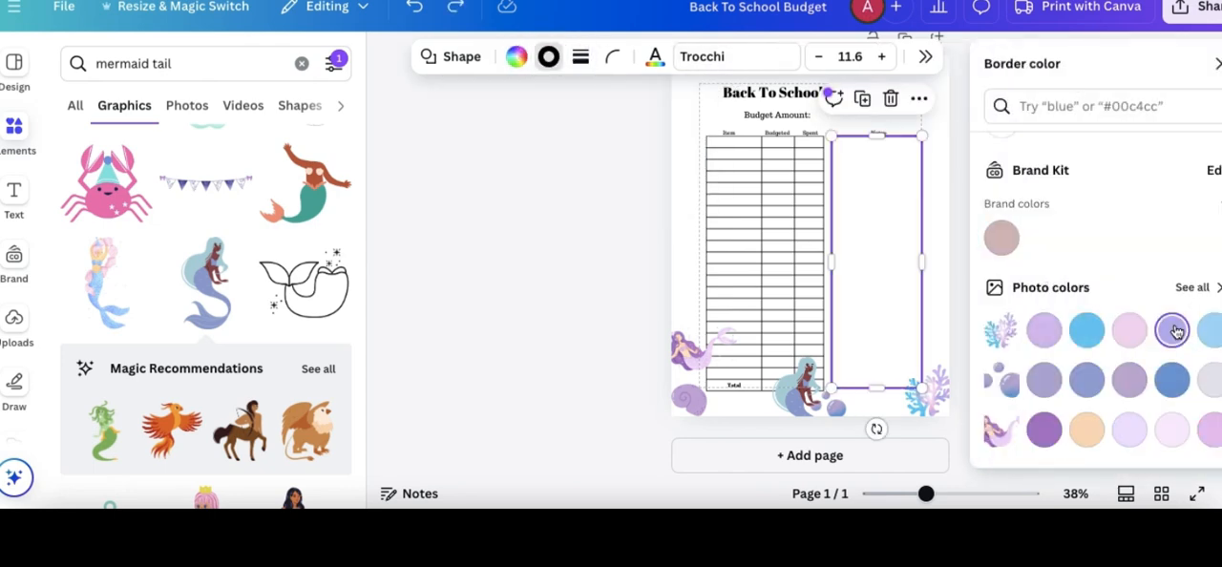
click(944, 298)
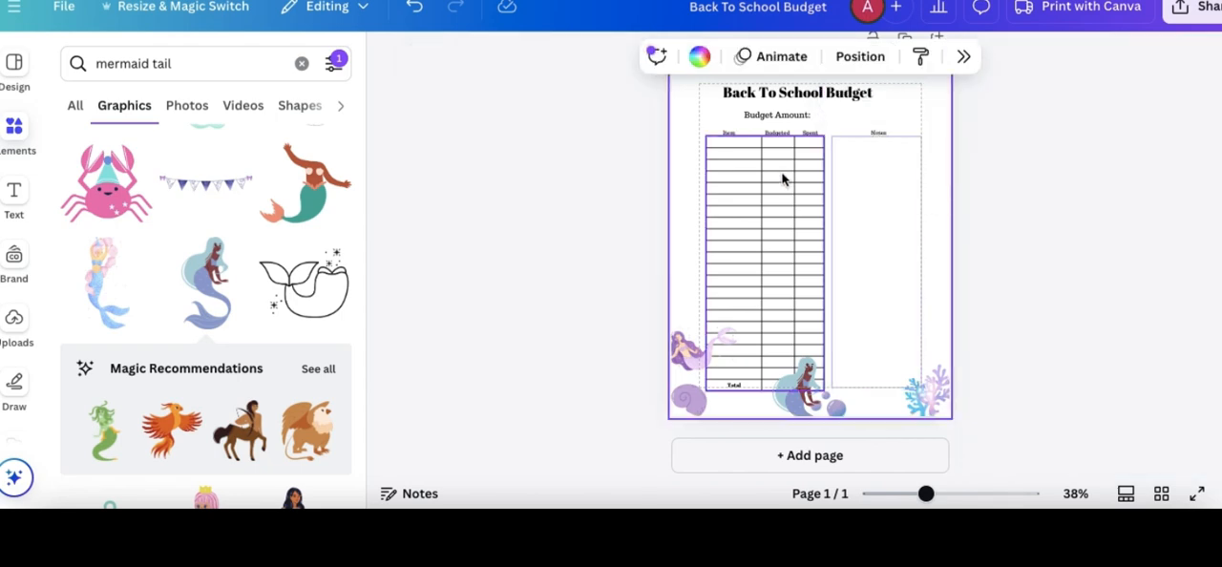
- Turn off the display of the page margins
click(83, 15)
click(251, 220)
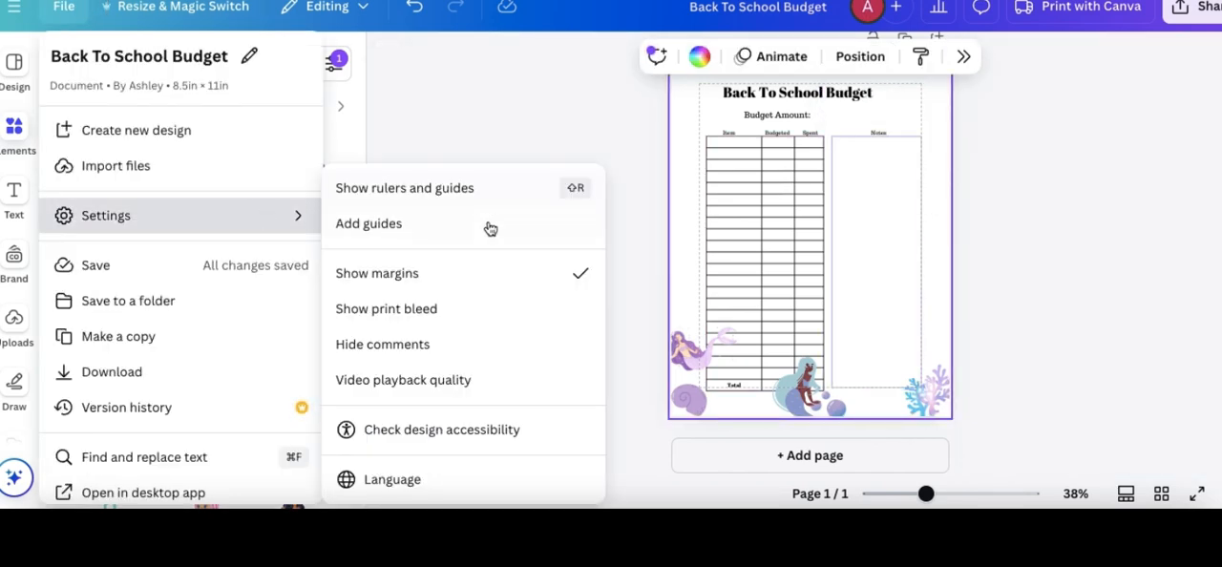
click(518, 273)
- Recolor all of the table's borders to the light teal #A3C3CE, sampled from the teal-haired mermaid
drag(688, 143, 826, 382)
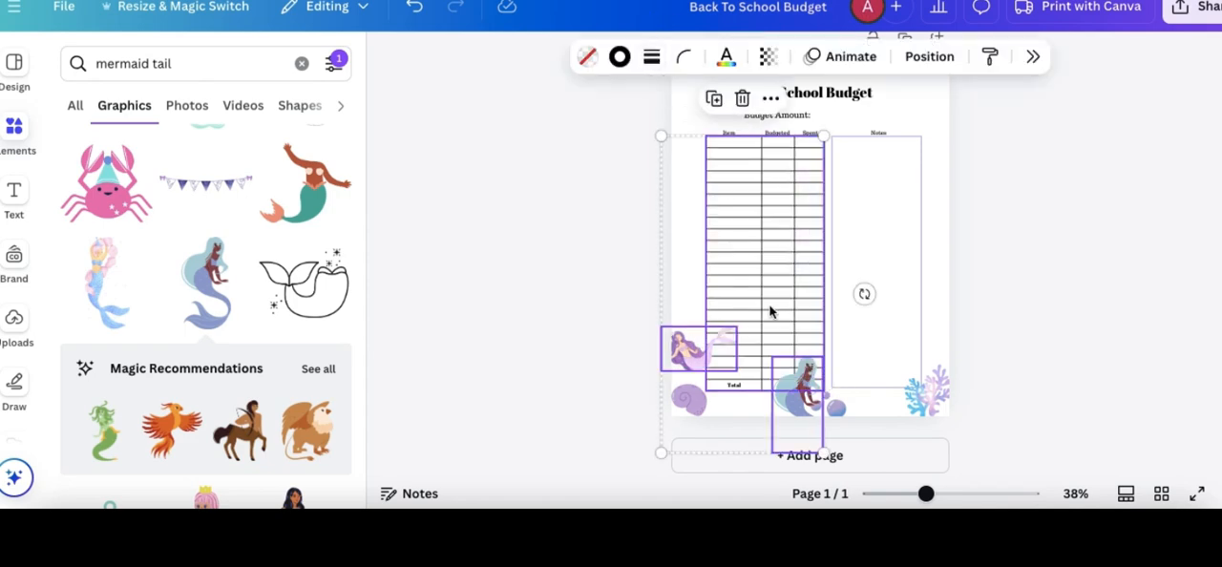
click(688, 355)
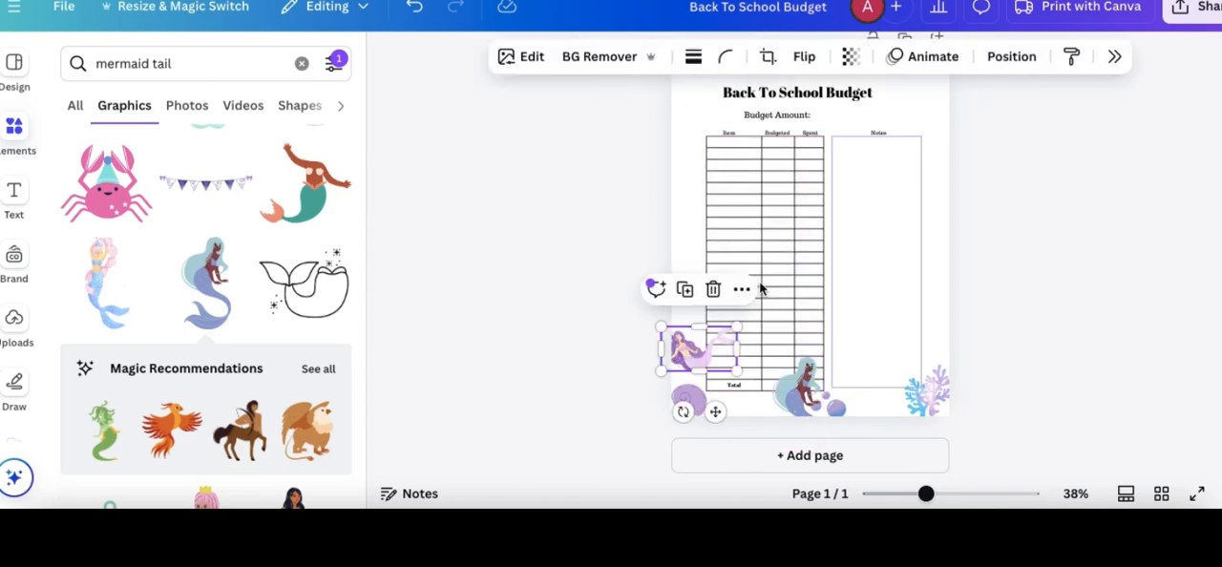
drag(690, 184, 816, 220)
click(475, 56)
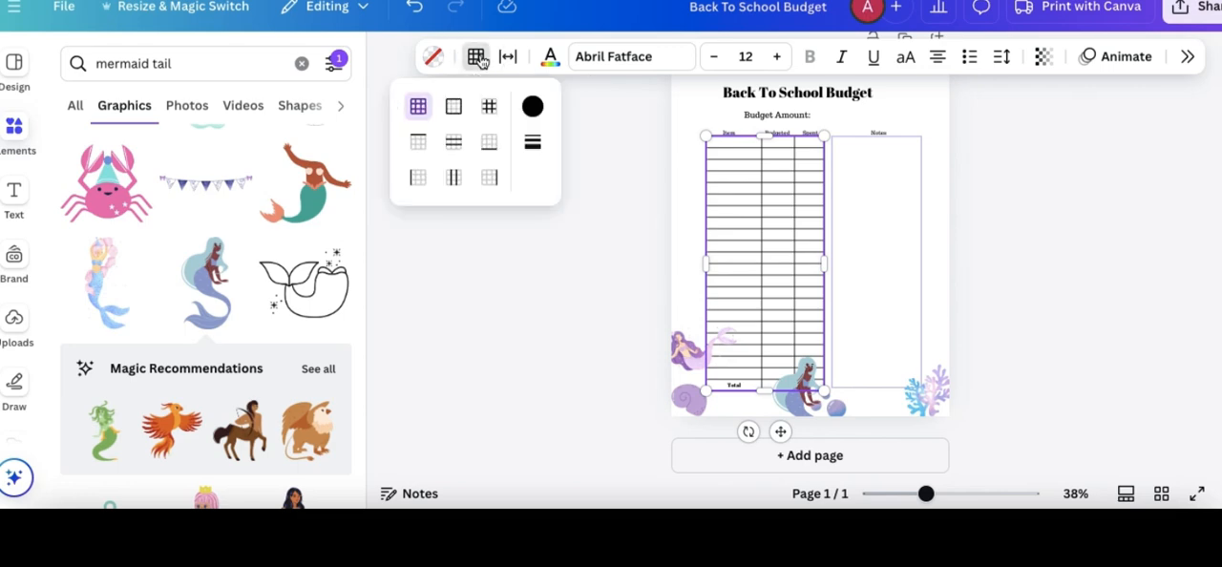
click(532, 106)
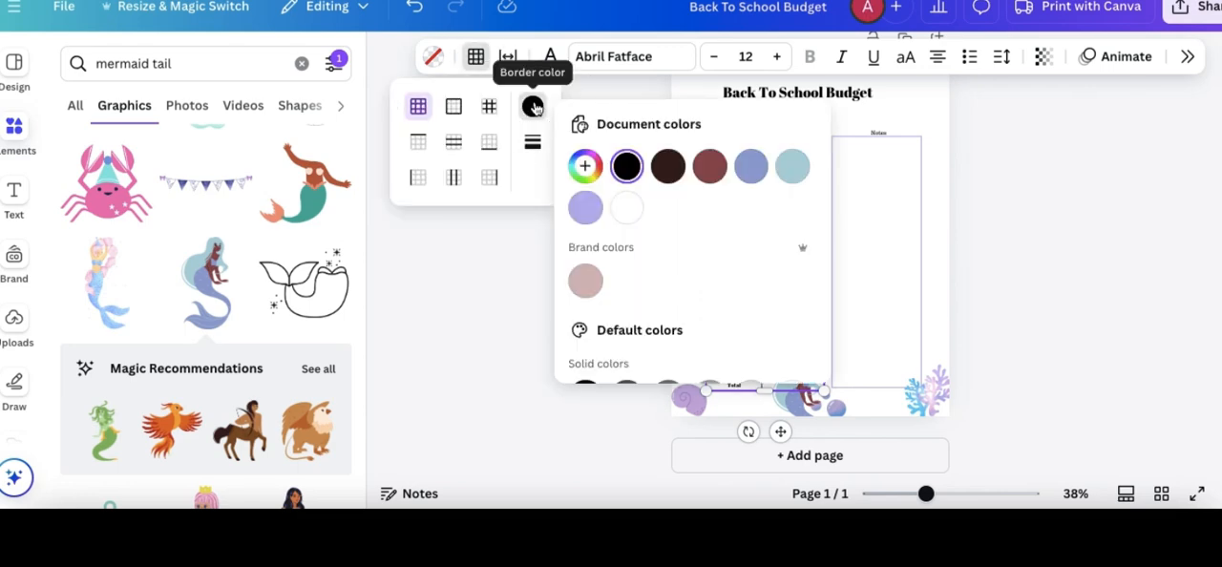
scroll(659, 223, down, 1)
scroll(659, 223, down, 3)
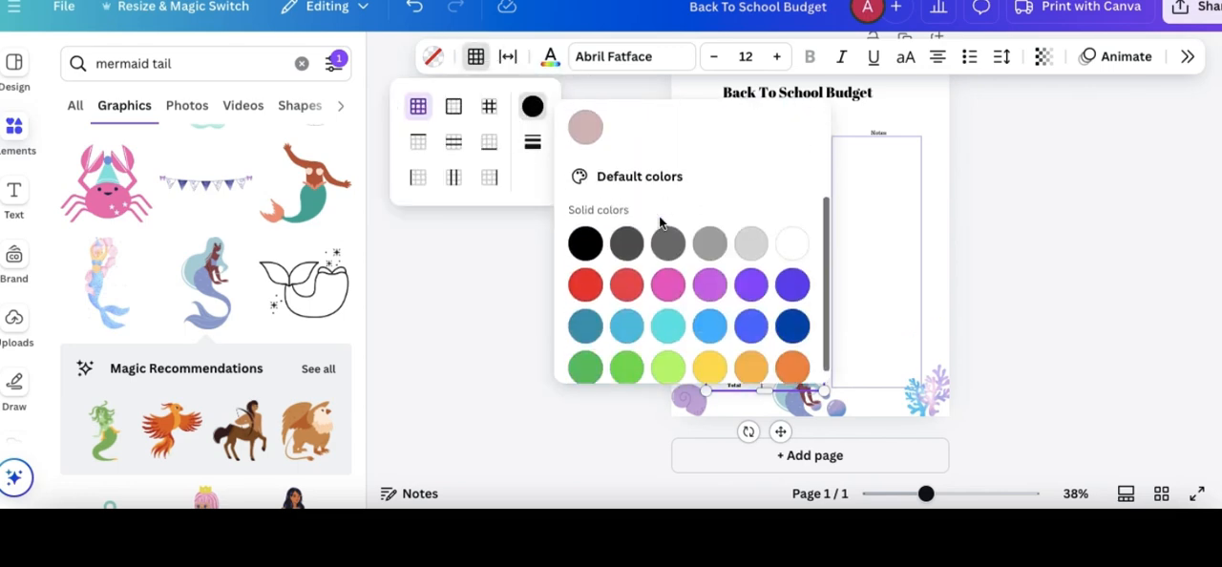
scroll(659, 223, up, 4)
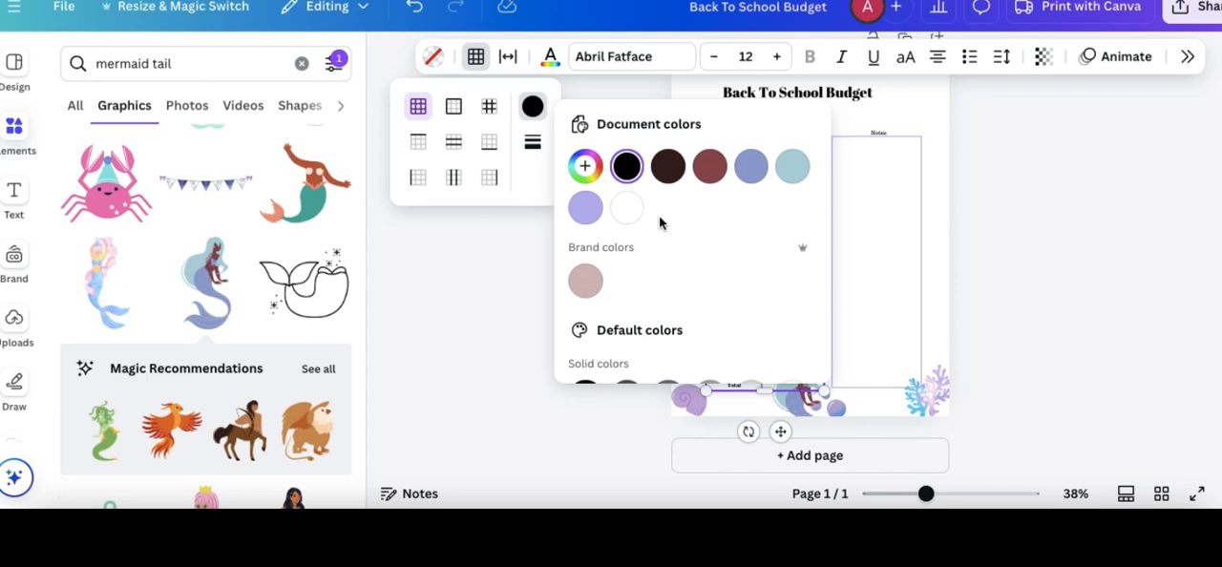
click(585, 166)
click(819, 349)
click(781, 390)
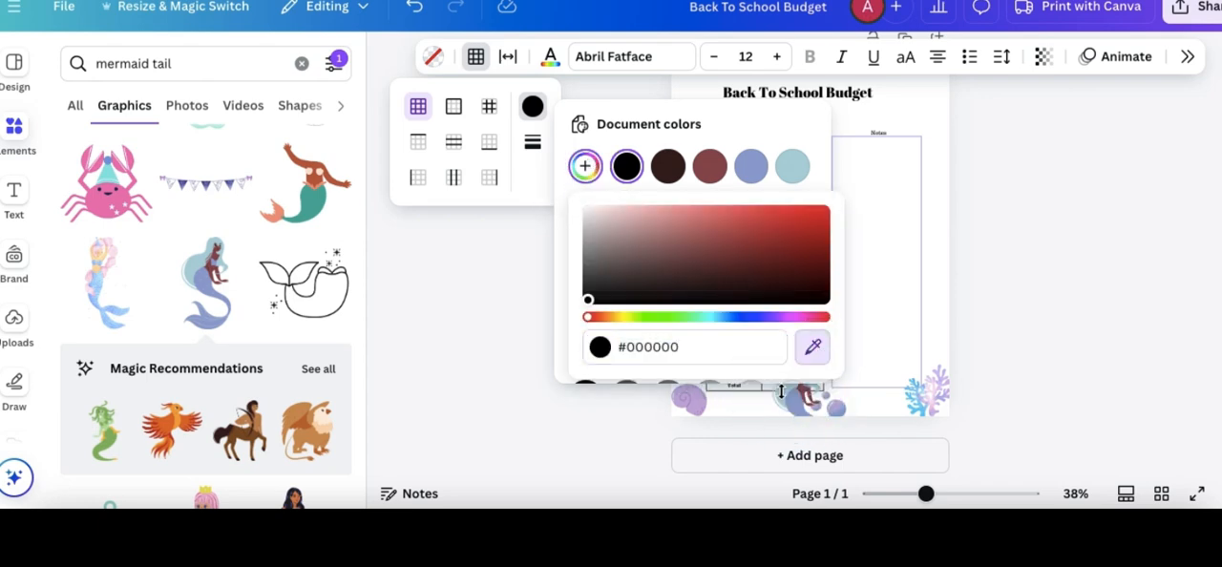
click(991, 272)
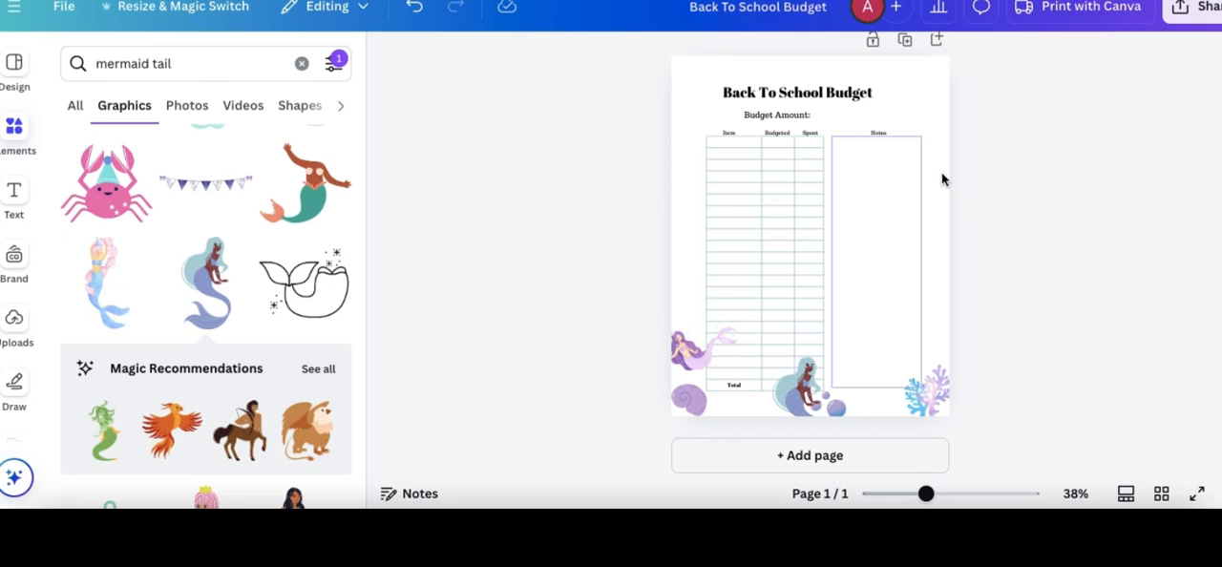
- Change the page title's font to Merriweather and widen its text box so the title stays on one line
click(844, 103)
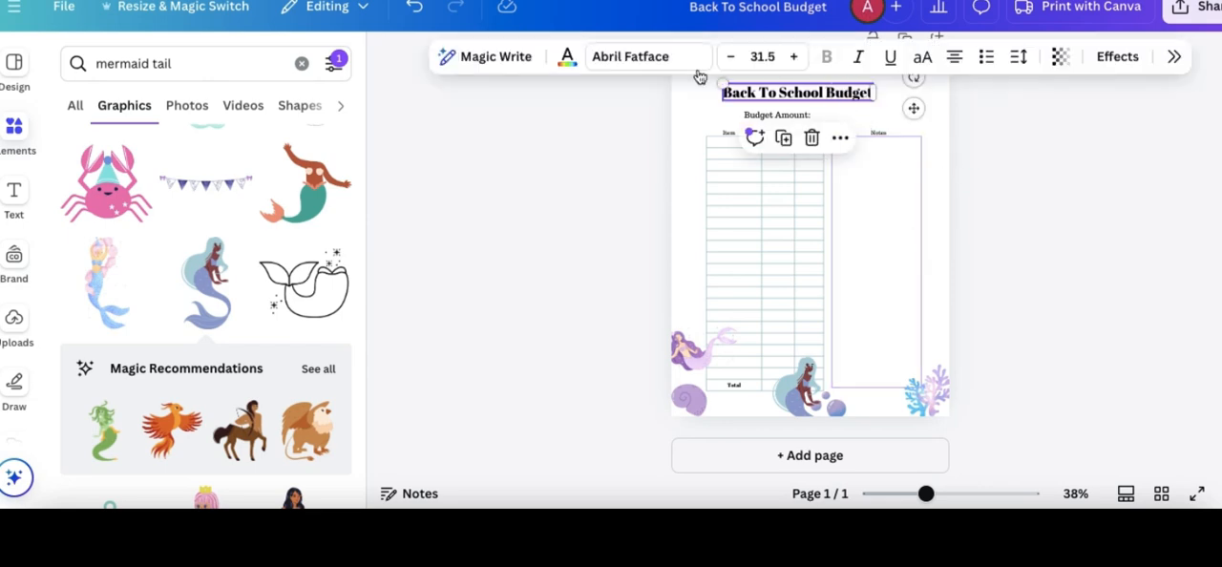
click(641, 57)
scroll(1058, 285, down, 1)
scroll(1058, 284, down, 1)
click(1056, 278)
drag(879, 92, 914, 92)
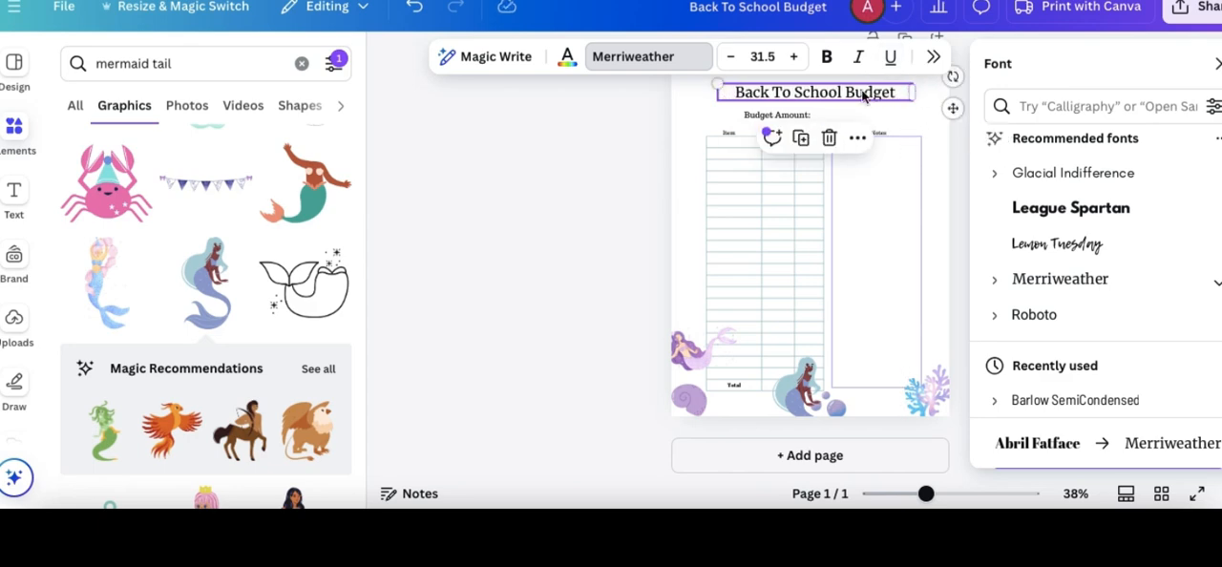
click(692, 123)
- Rotate the purple-haired mermaid upright, move it to the page's upper left beside the title and shrink it slightly
click(688, 351)
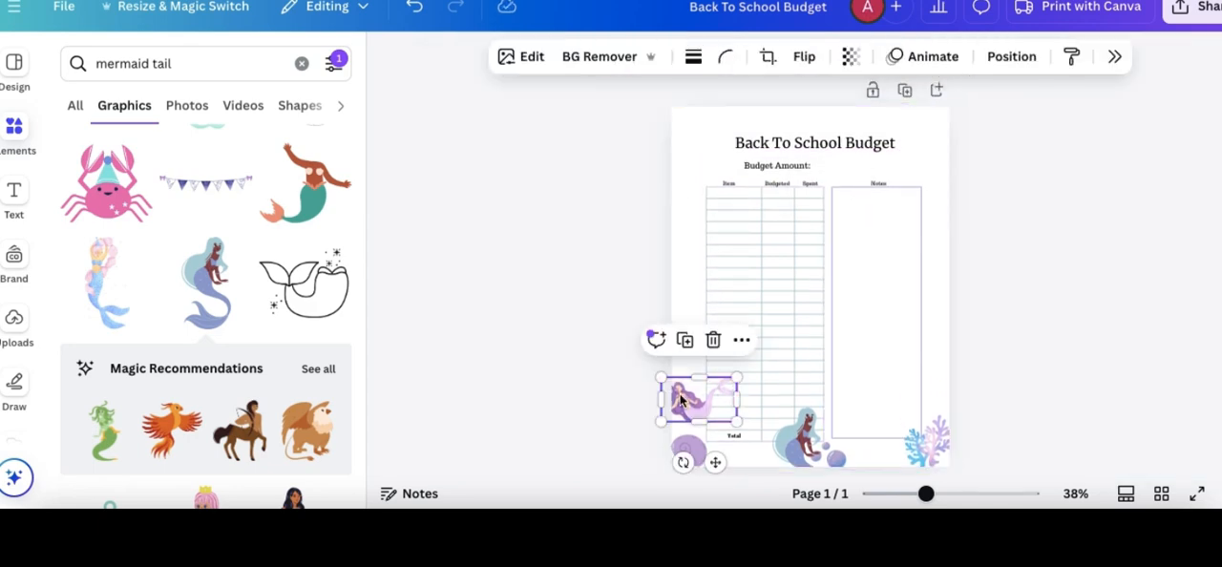
drag(682, 462, 701, 138)
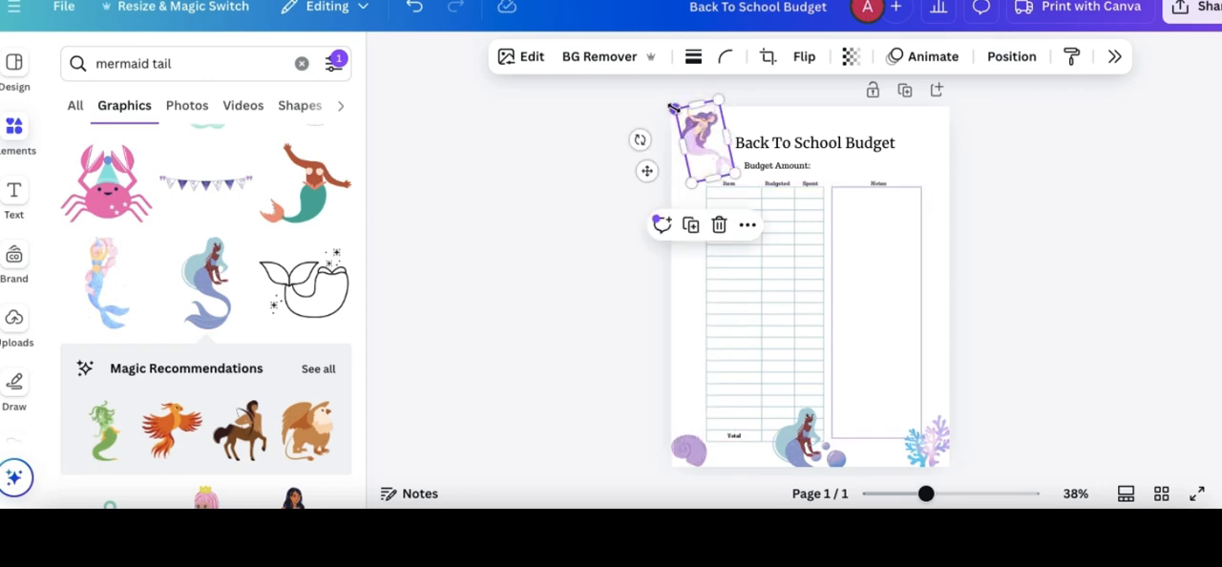
drag(673, 107, 689, 129)
drag(714, 164, 706, 164)
click(969, 234)
click(940, 276)
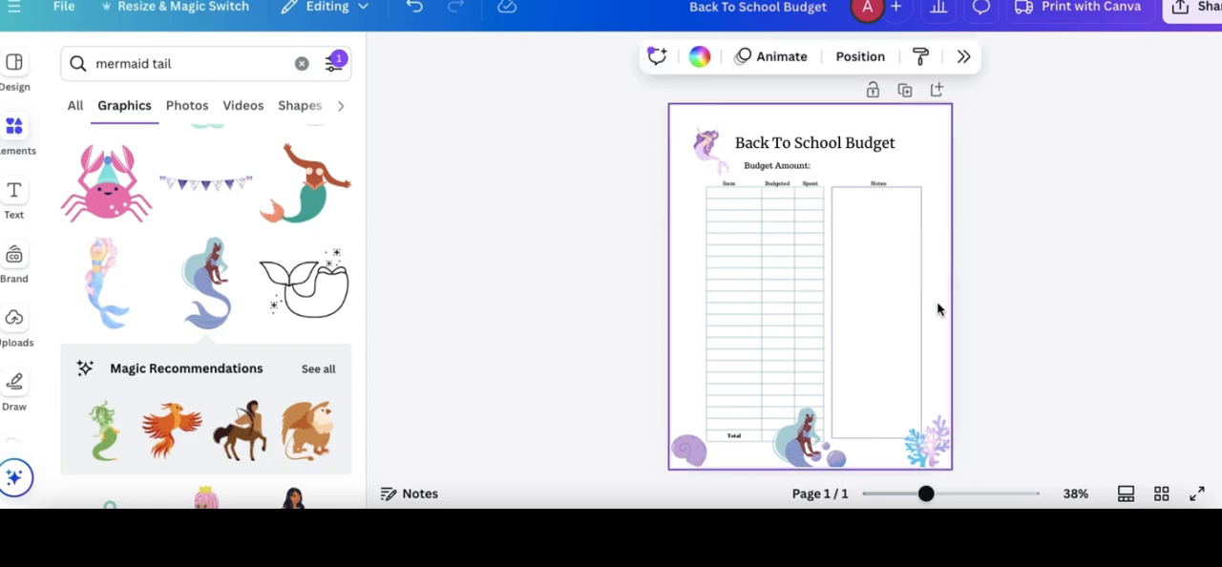
- Shrink the teal-haired mermaid into the page's lower right corner and move the coral to the upper right corner beside the title
drag(807, 434, 908, 380)
drag(876, 342, 955, 311)
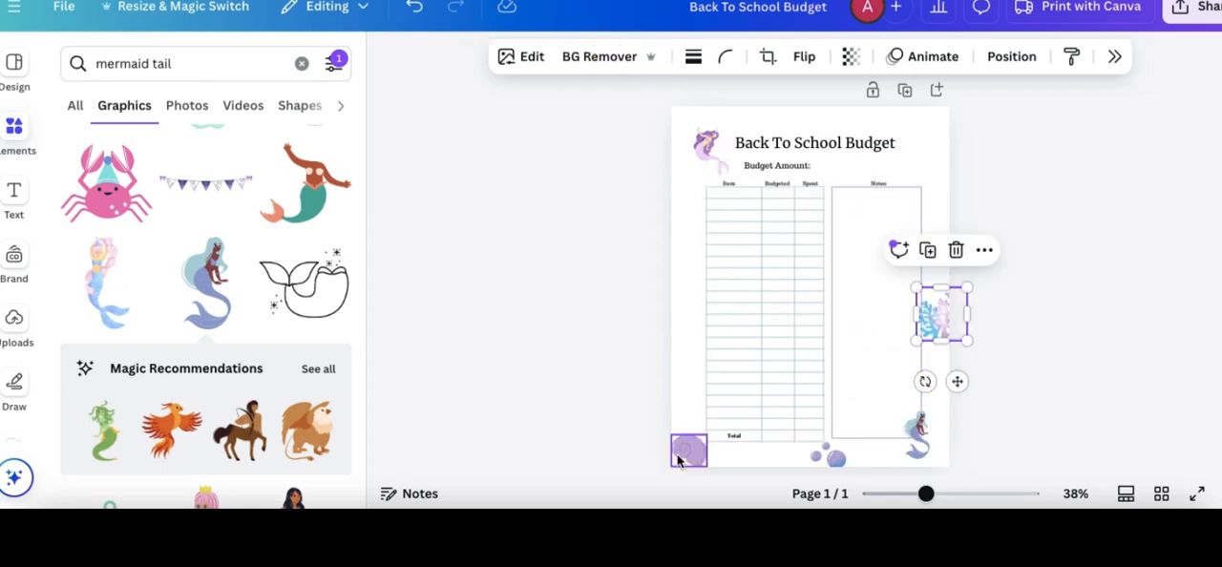
click(833, 456)
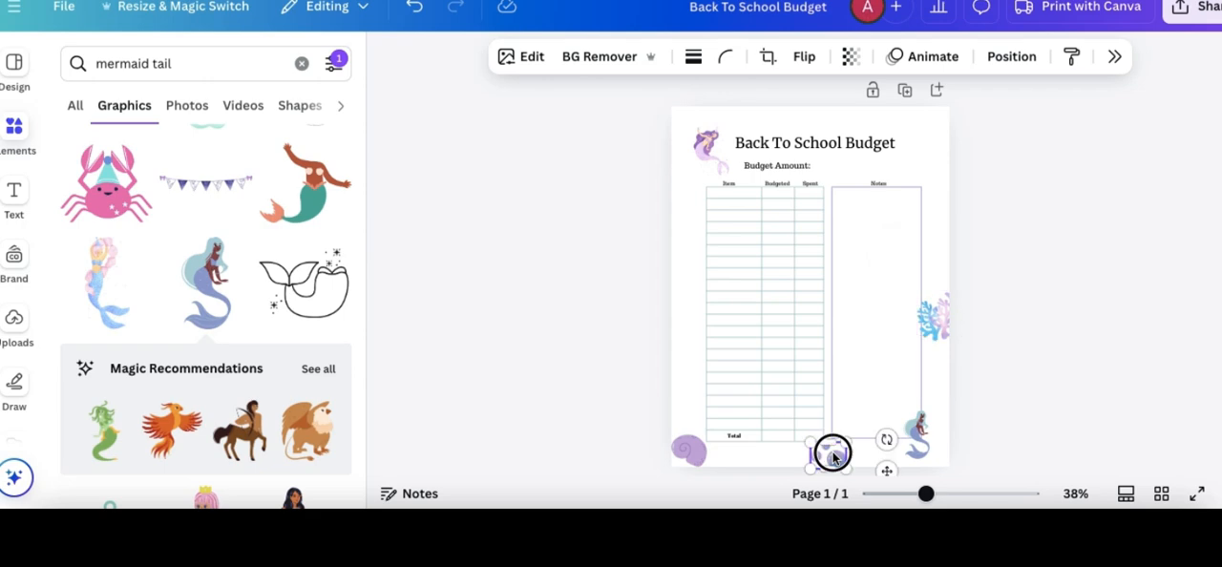
drag(924, 308, 921, 144)
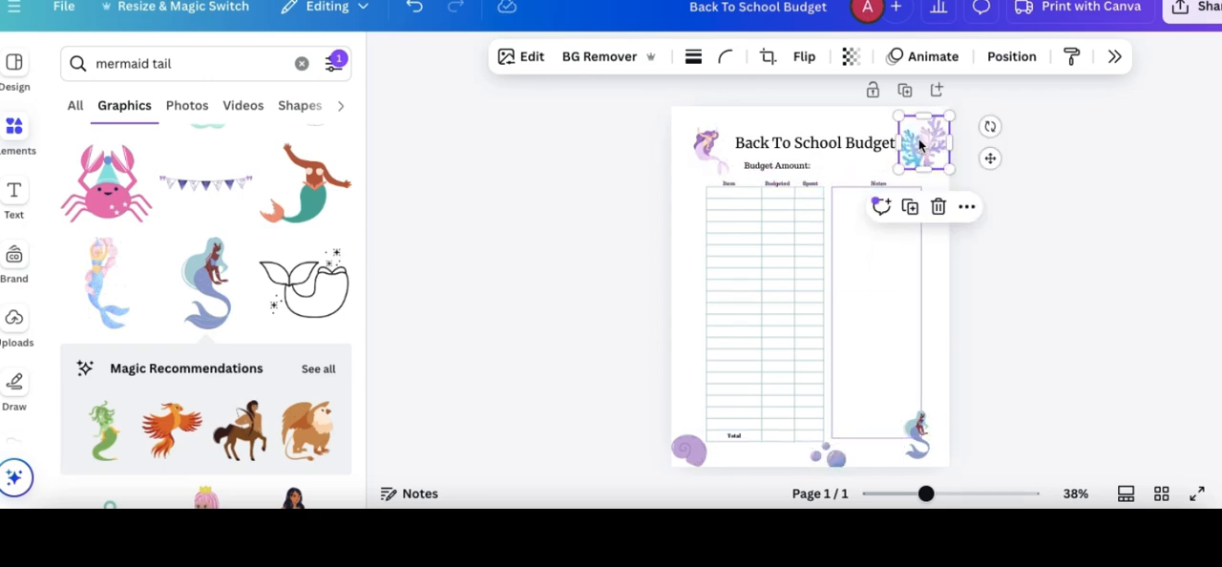
- Color the word "Back" in the title with the lavender photo color #b9b3ed
click(847, 148)
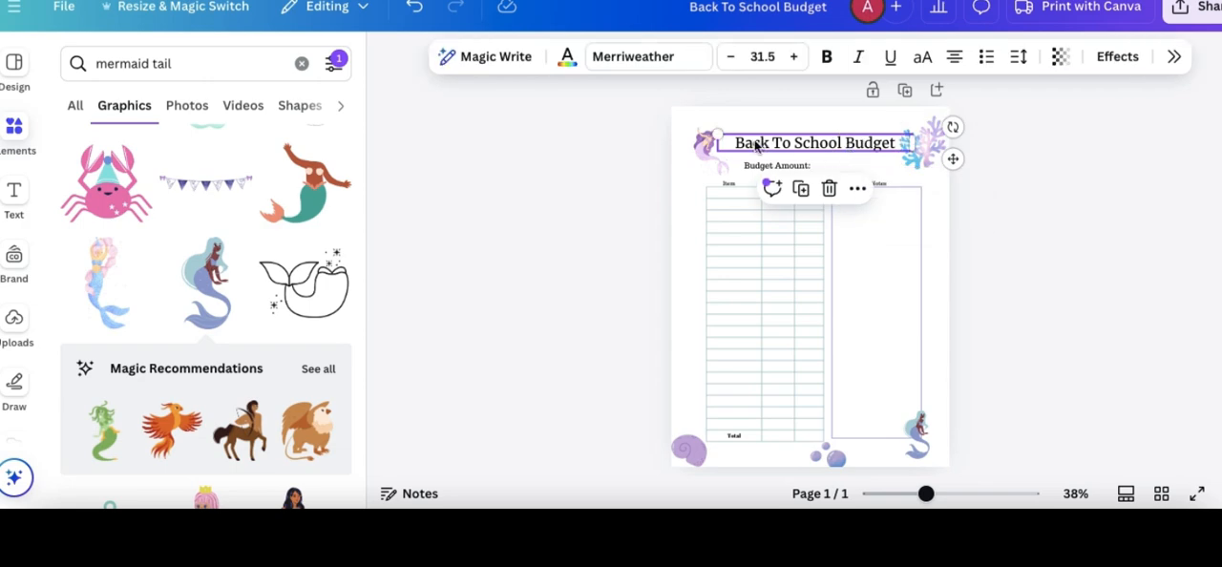
double_click(754, 141)
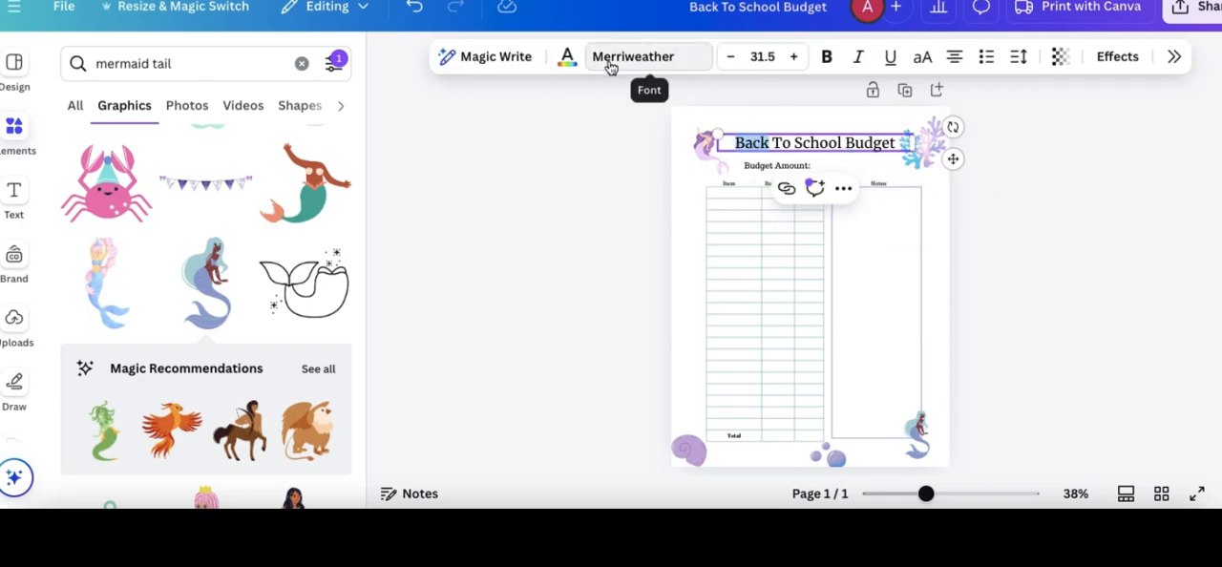
click(565, 55)
scroll(1060, 368, down, 1)
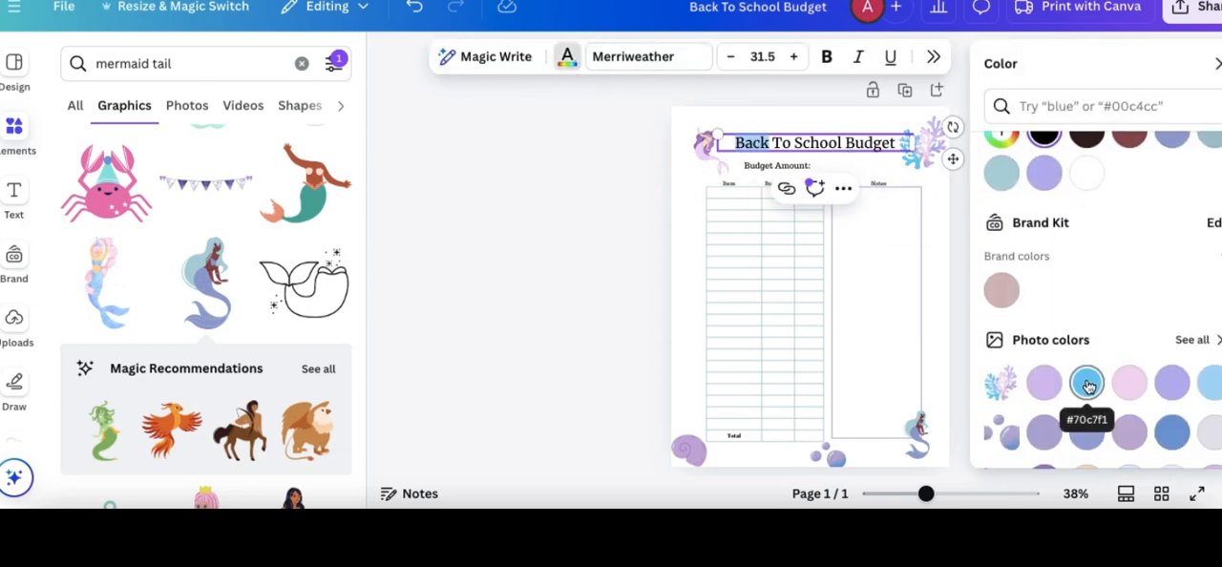
click(1086, 383)
click(1171, 383)
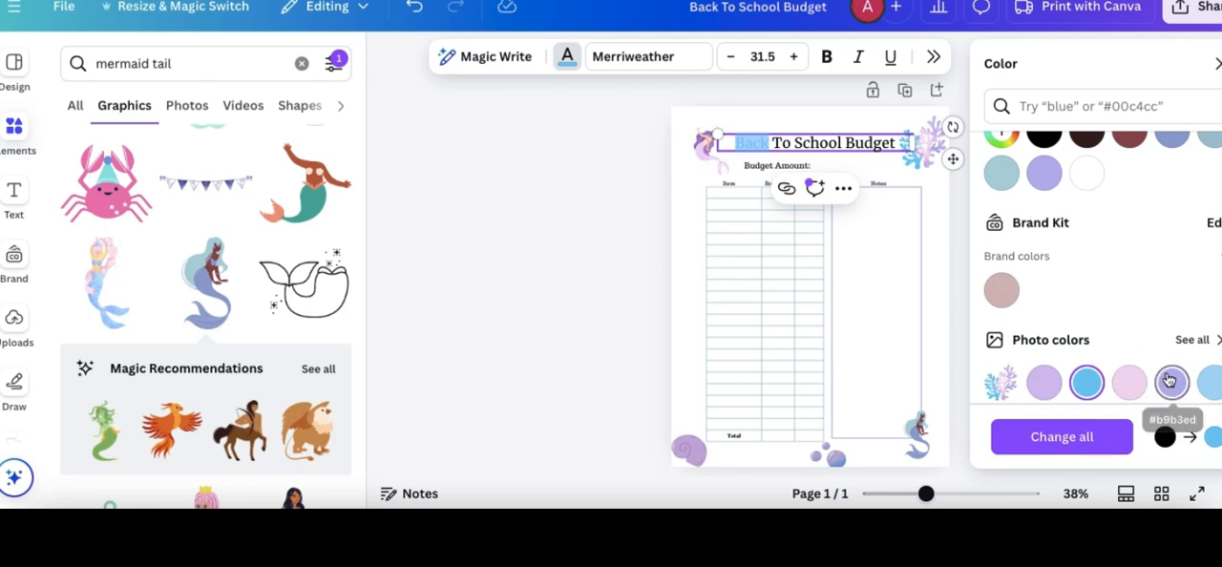
- Color the title's word "To" with the blue photo color #70c7f1 and "School" with the pale pink one
click(825, 148)
click(1086, 383)
double_click(819, 143)
click(1129, 382)
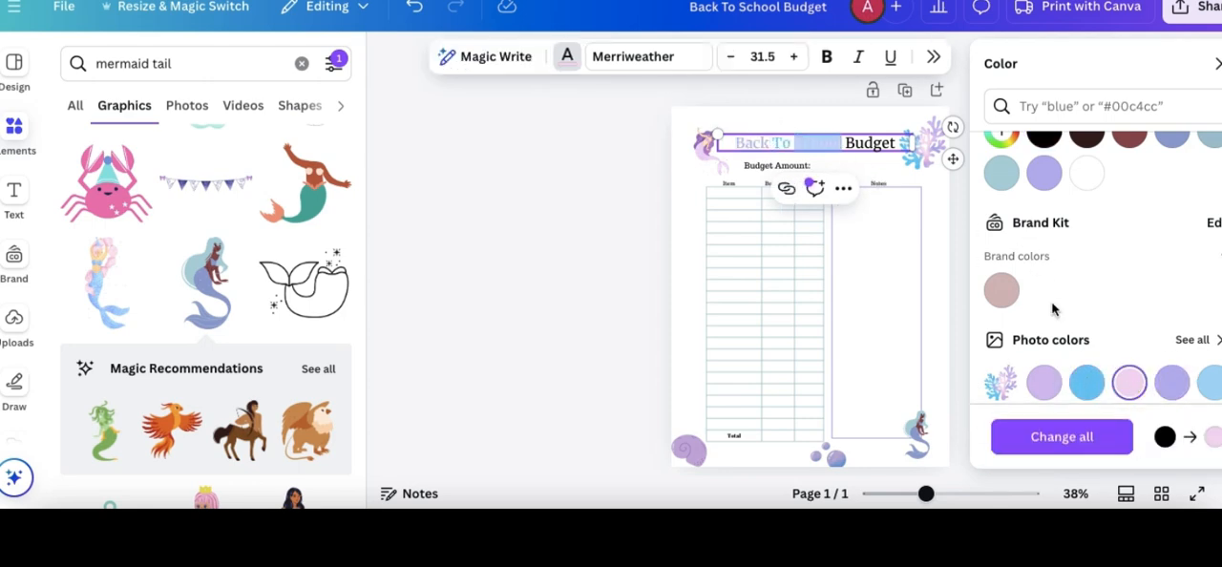
- Color the title's word "Budget" with the light blue photo color
double_click(873, 143)
click(1208, 383)
click(936, 186)
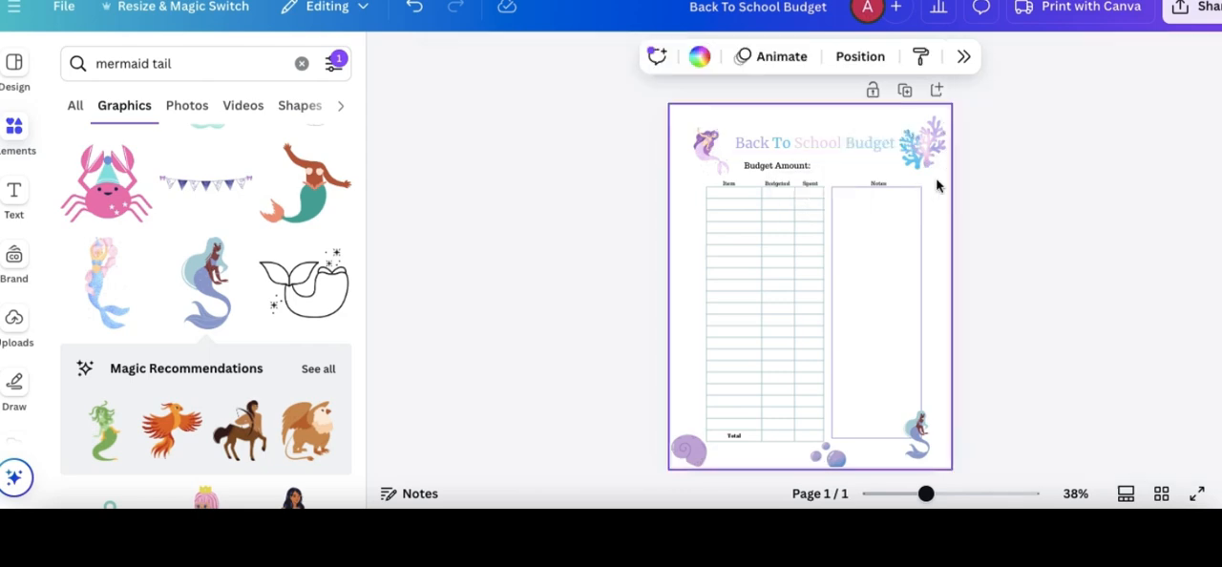
- Delete the coral graphic beside the title and make the title text bold and slightly larger
click(926, 130)
key(Delete)
click(859, 149)
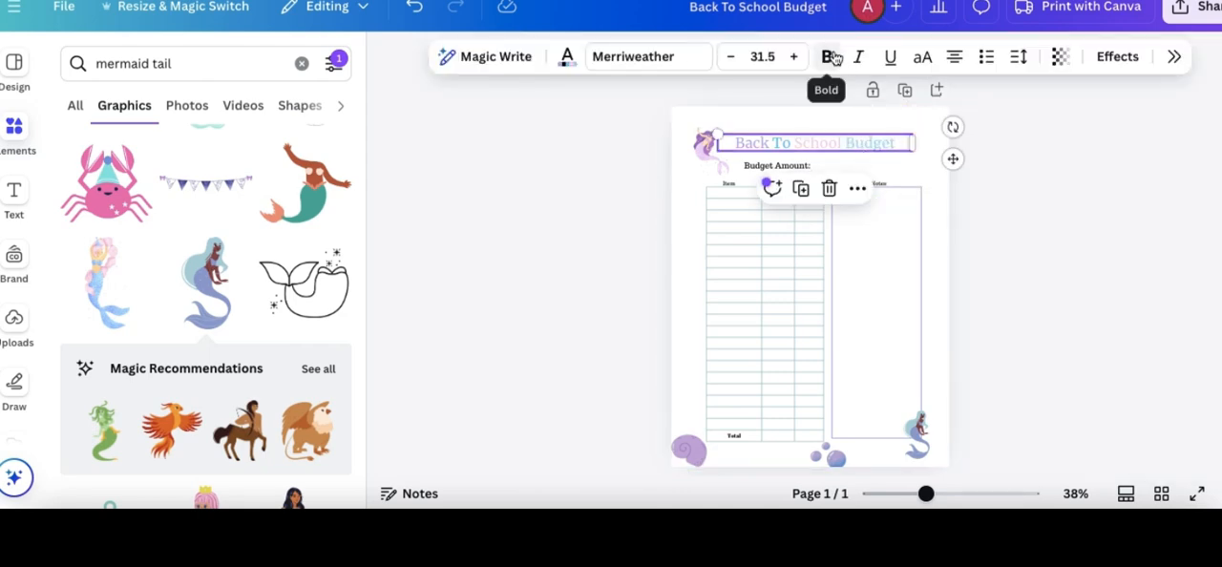
drag(916, 153, 928, 156)
click(977, 215)
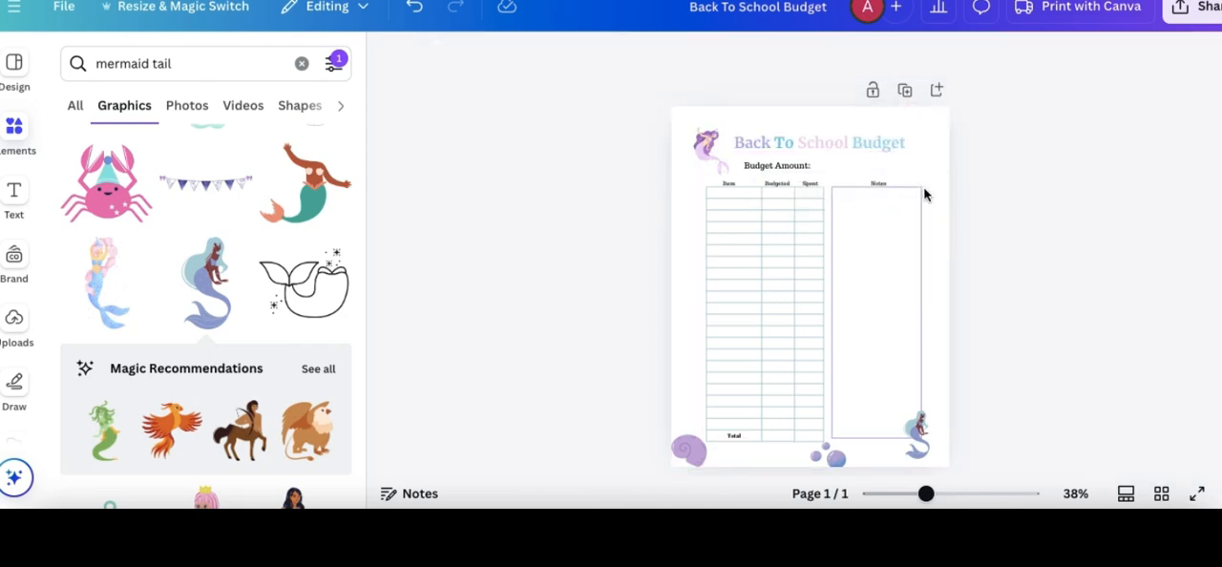
- Color the "Budget Amount:" label with the light blue document color #a7d7f5
click(766, 166)
click(566, 60)
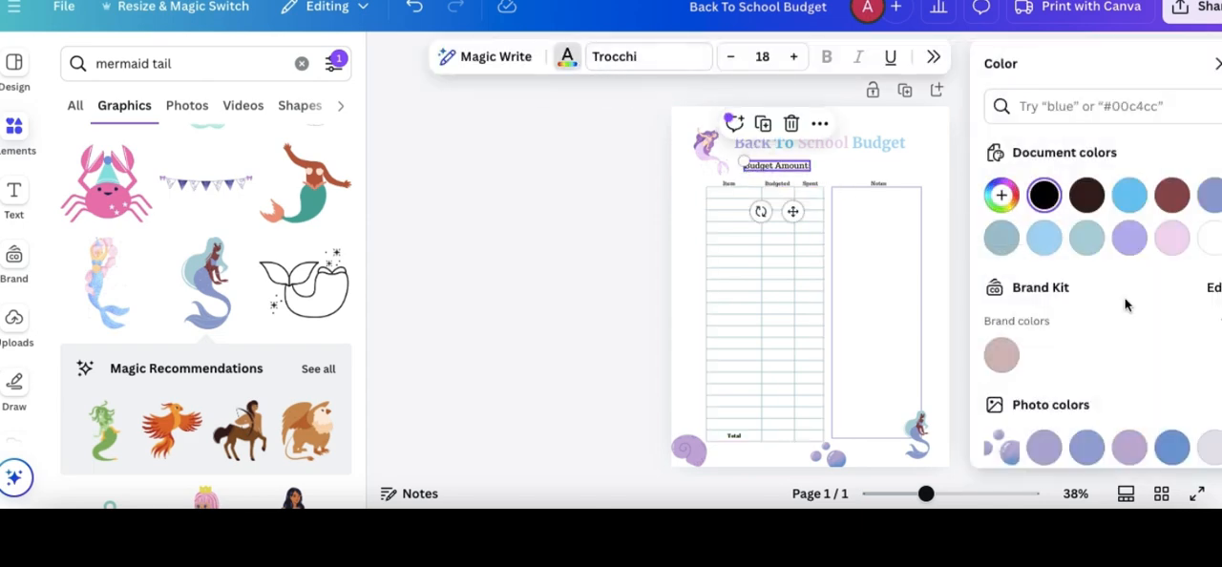
scroll(1124, 305, down, 2)
scroll(1124, 305, up, 2)
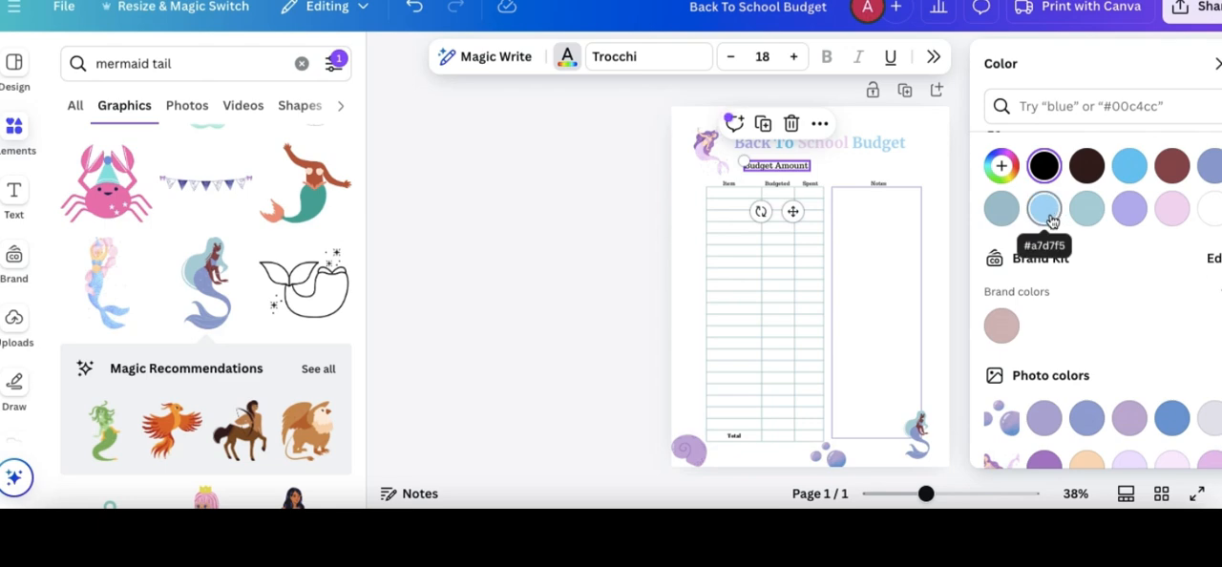
scroll(1050, 222, down, 1)
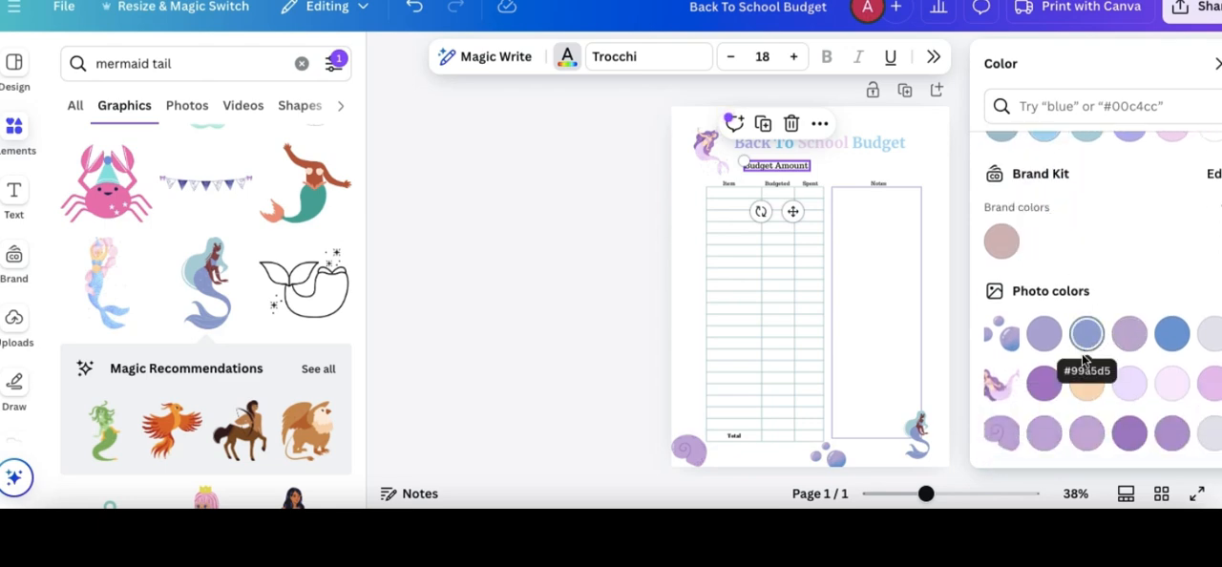
scroll(1119, 313, up, 1)
click(1171, 238)
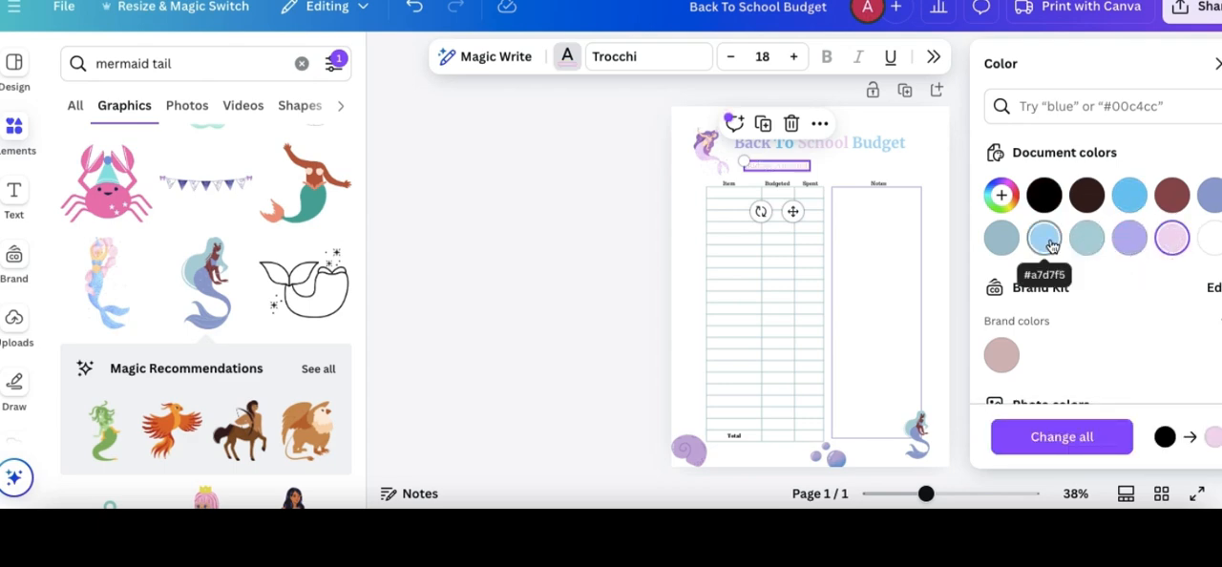
click(867, 166)
- Add a straight horizontal line and fit it directly after the "Budget Amount:" label as a fill-in blank
triple_click(133, 63)
text(line)
key(Return)
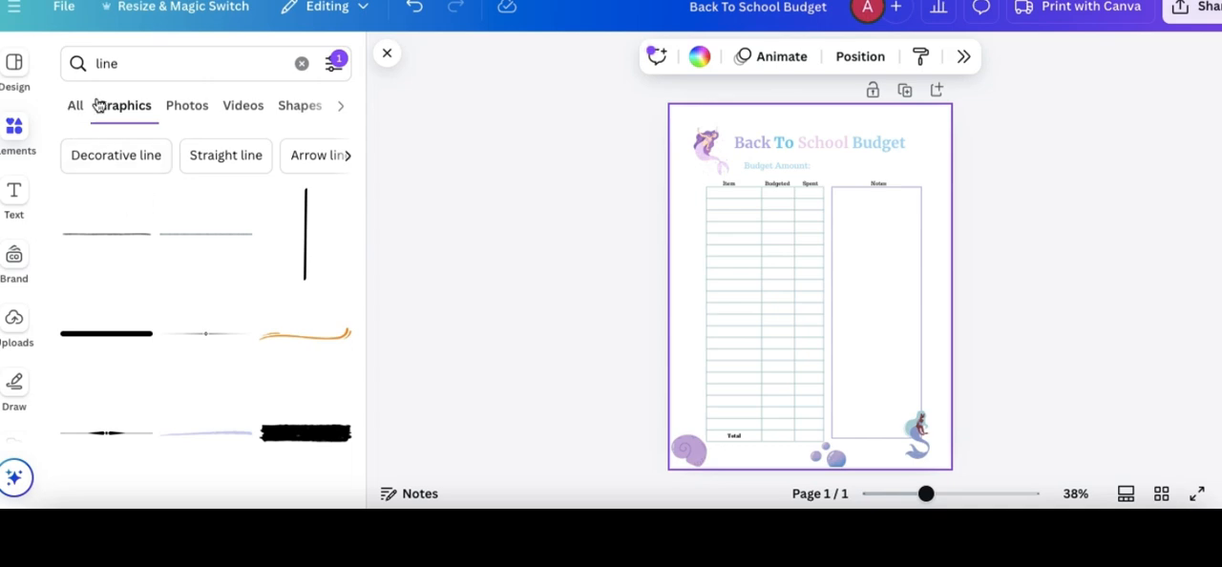
click(127, 67)
click(128, 148)
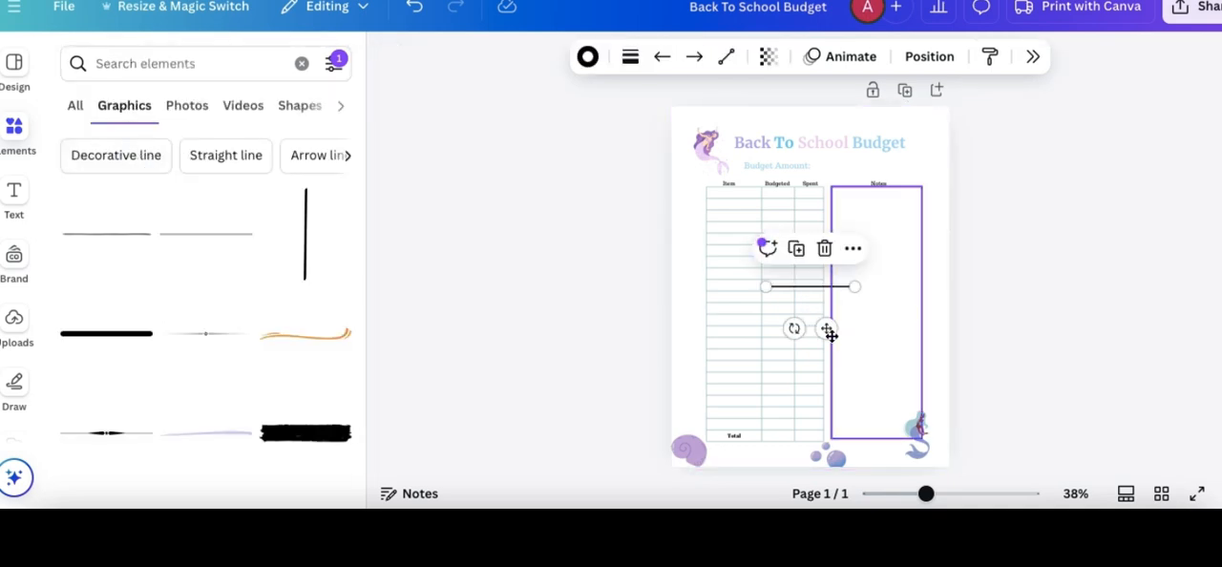
drag(831, 332, 882, 231)
drag(926, 494, 947, 493)
click(942, 162)
drag(943, 161, 946, 157)
click(618, 63)
mouse_move(529, 213)
mouse_down()
mouse_move(513, 226)
mouse_move(516, 216)
mouse_up()
- Color the fill-in line after "Budget Amount:" pale pink
click(588, 57)
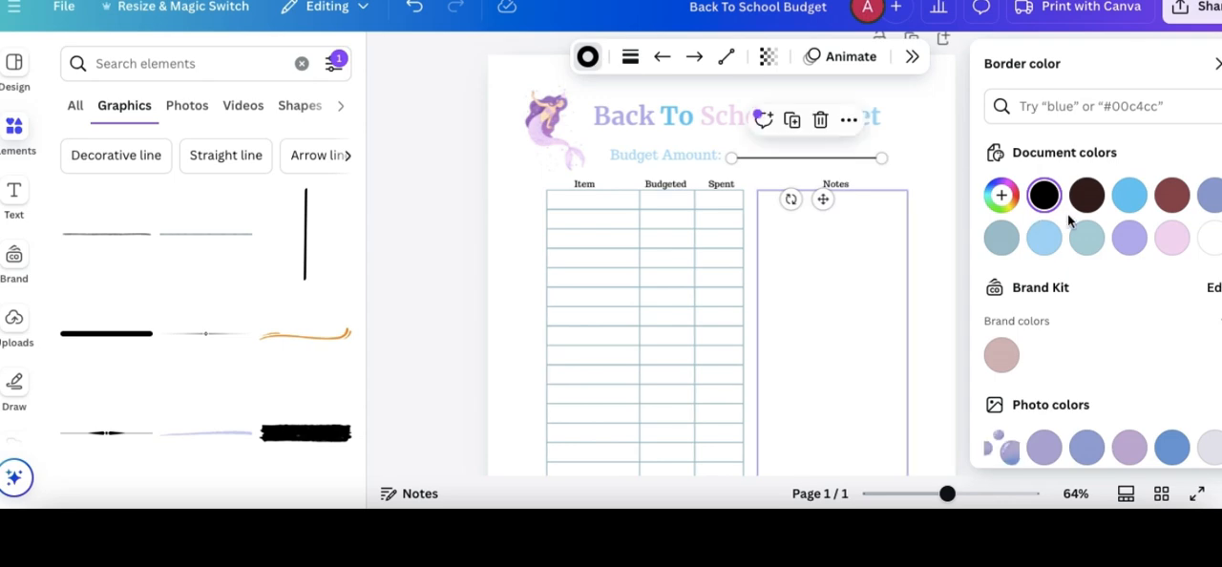
click(930, 153)
drag(920, 159, 919, 166)
key(super+z)
scroll(920, 159, up, 5)
- Color the "Item" column heading lavender and the "Budgeted" heading bright blue
click(530, 217)
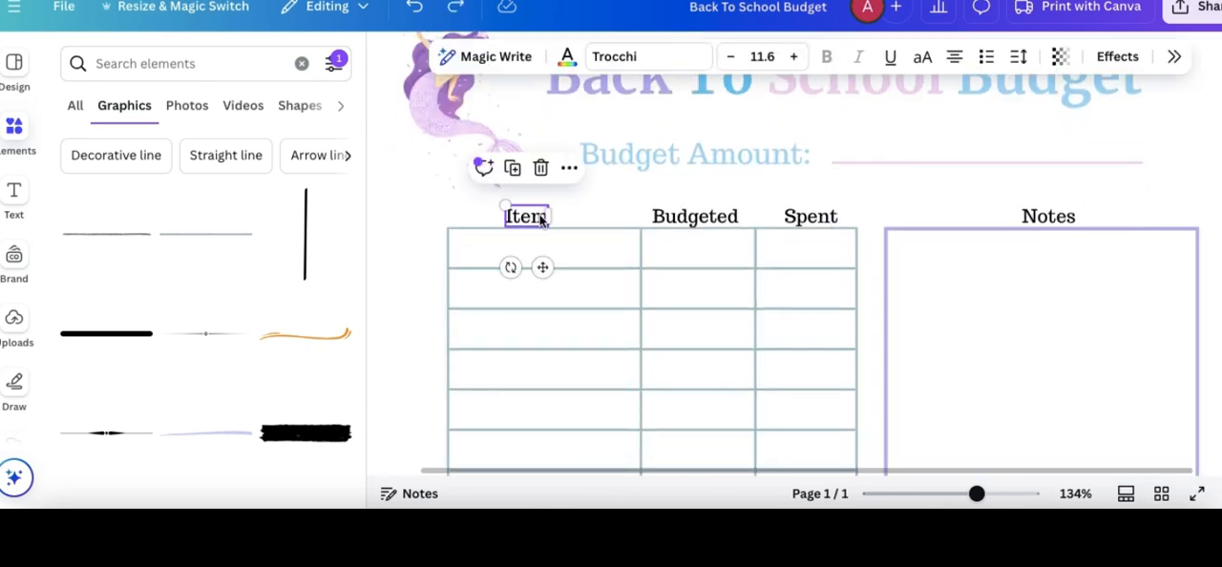
scroll(583, 162, up, 1)
scroll(585, 151, up, 2)
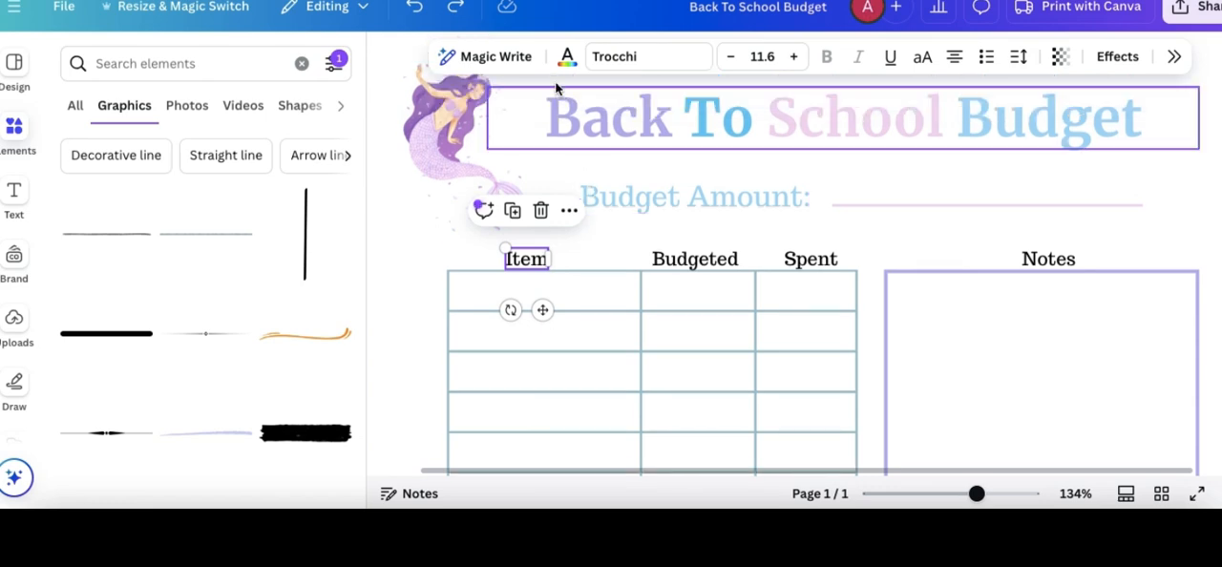
click(567, 56)
click(1138, 235)
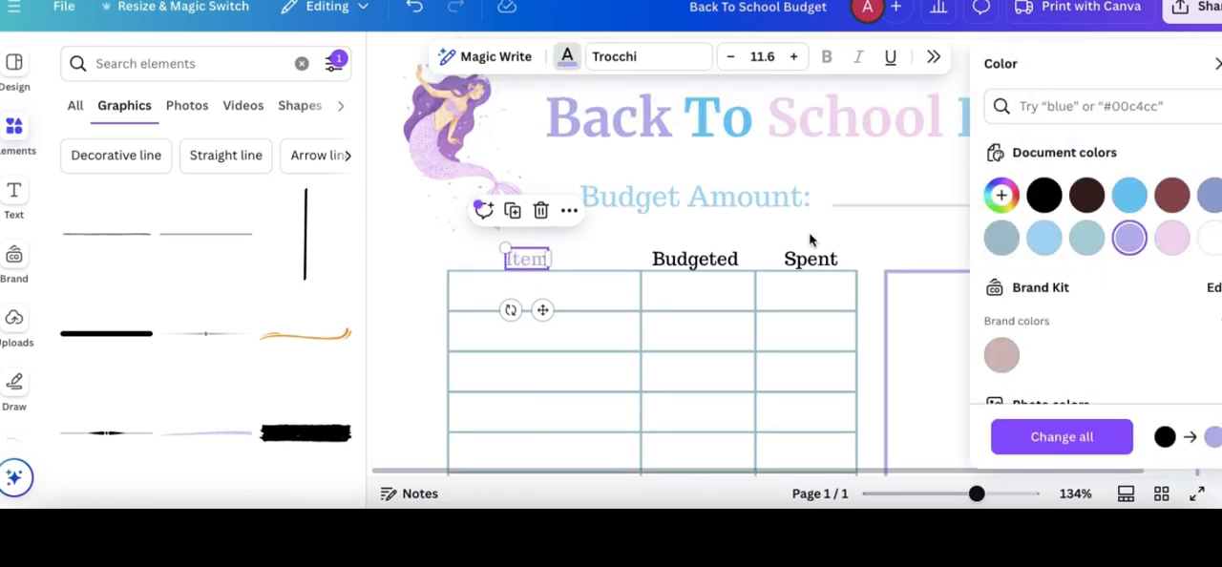
click(695, 259)
click(1129, 194)
- Color the "Spent" column heading pale pink and the "Notes" heading light blue
click(802, 260)
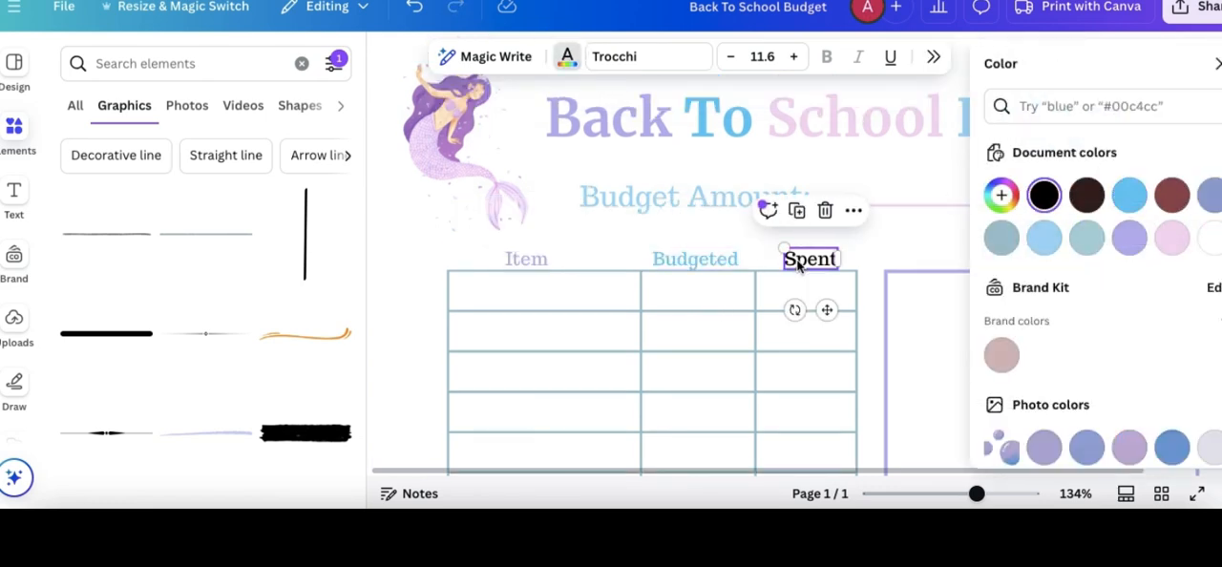
click(1166, 238)
scroll(906, 239, right, 3)
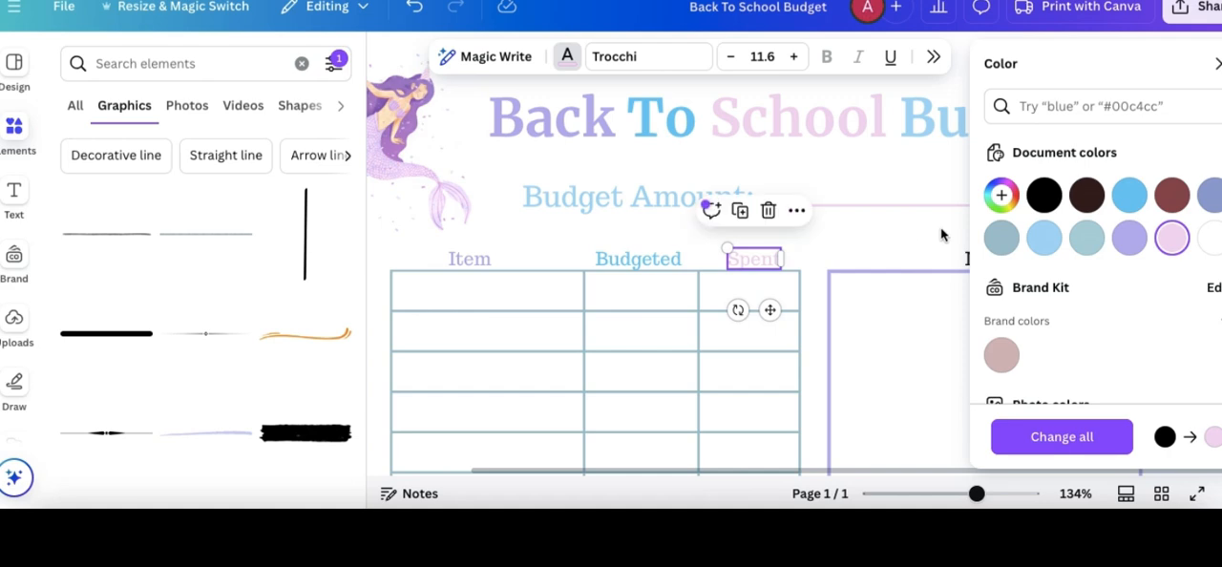
click(1000, 258)
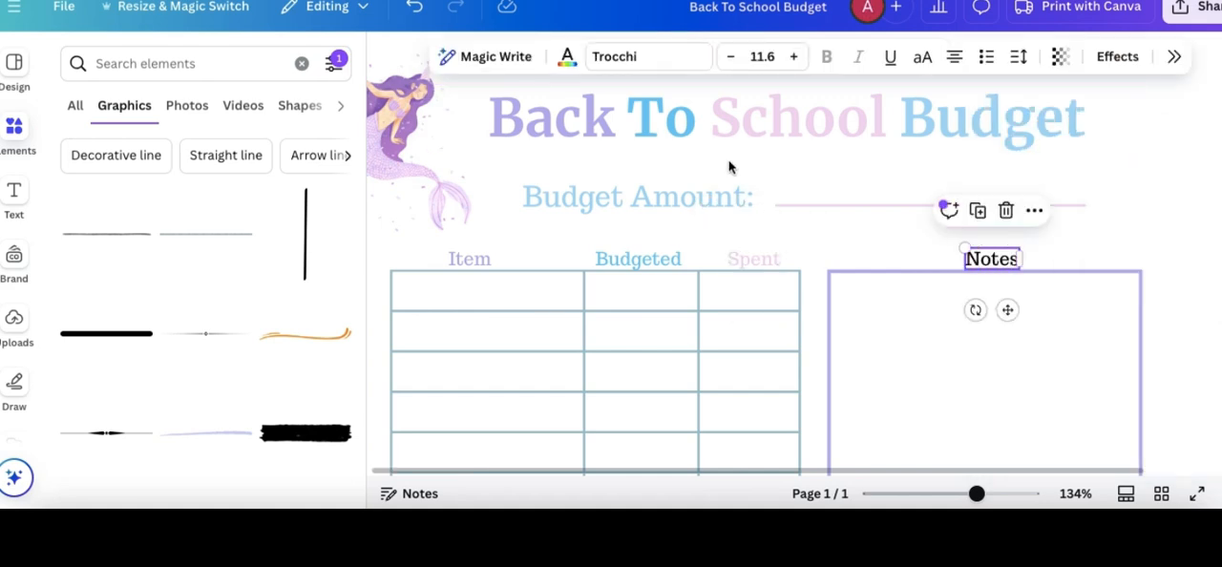
click(567, 56)
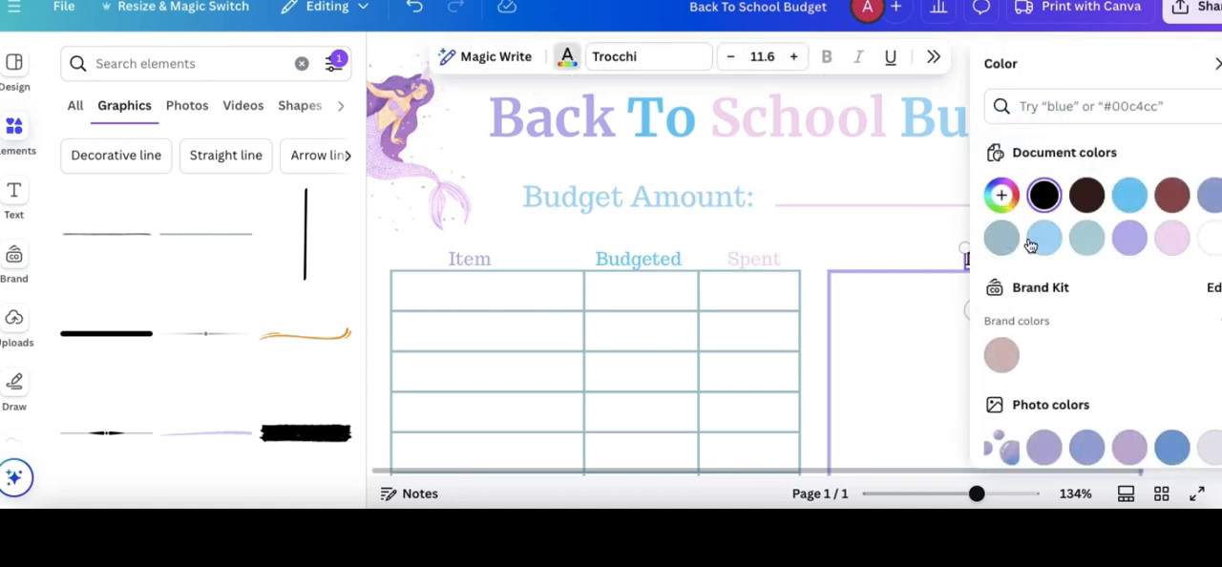
click(1043, 239)
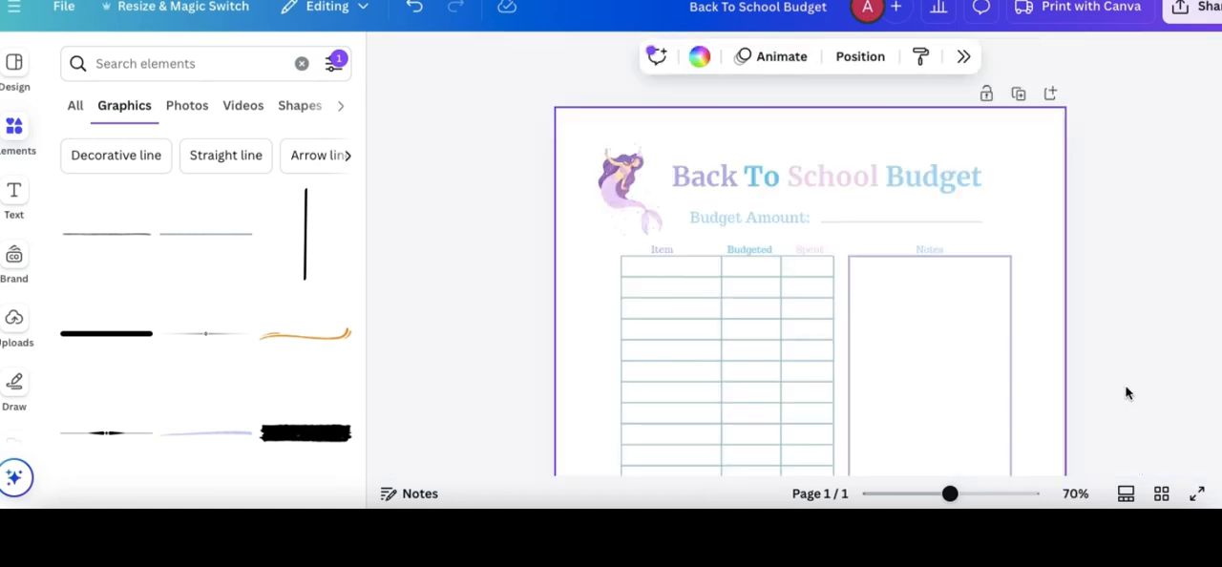
scroll(1127, 390, down, 5)
scroll(1127, 390, up, 4)
- Replace the purple-haired mermaid beside the title with the teal-haired mermaid from the page's lower right corner
drag(950, 495, 925, 493)
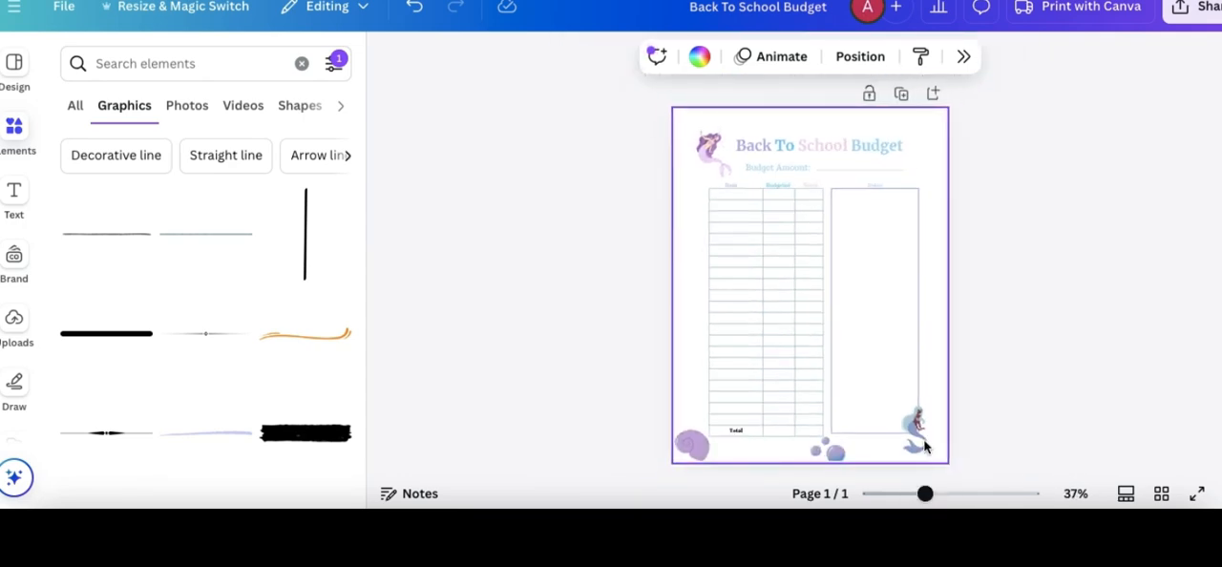
click(915, 424)
drag(900, 408, 708, 124)
click(717, 162)
click(729, 219)
click(991, 245)
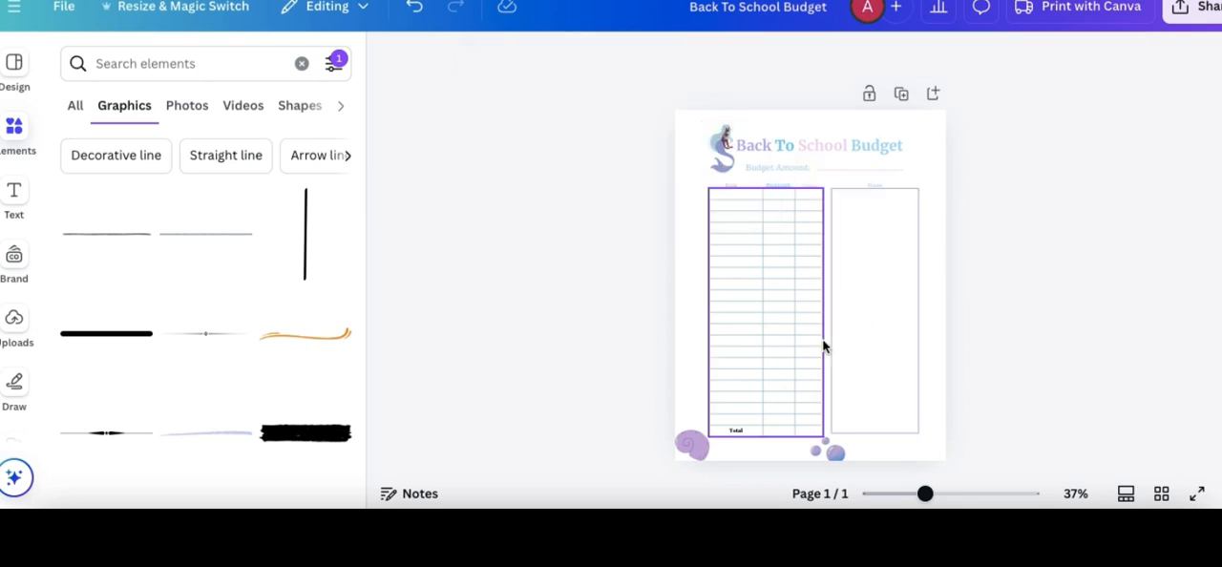
- Move the purple seashell onto the notes box's lower right corner and tilt it slightly
drag(700, 449, 912, 436)
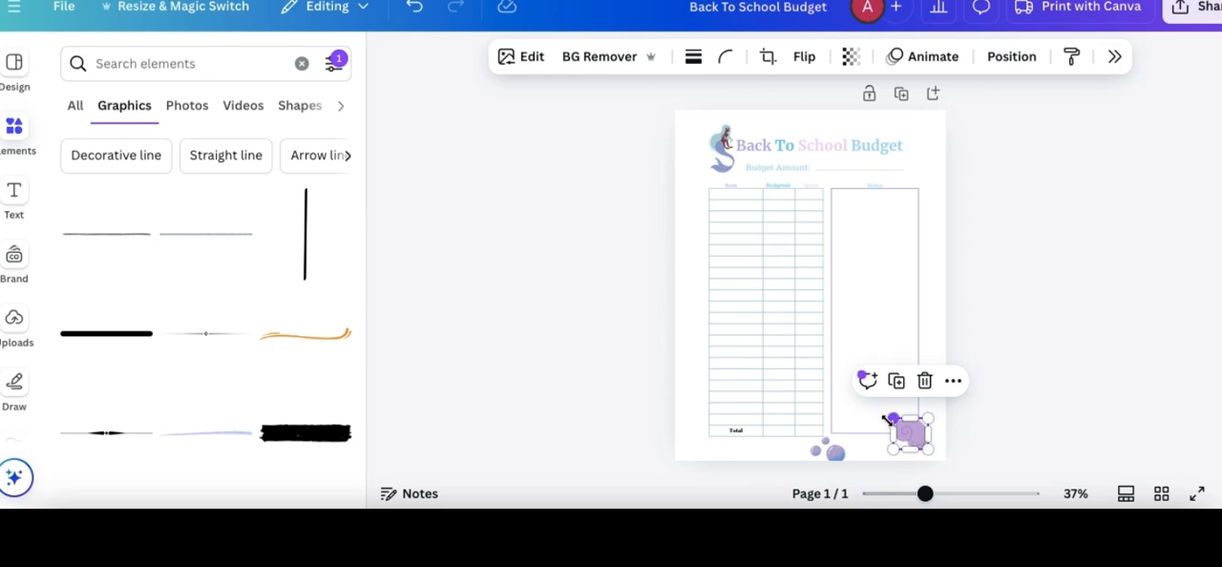
scroll(1017, 390, down, 1)
drag(895, 467, 817, 384)
drag(914, 405, 918, 399)
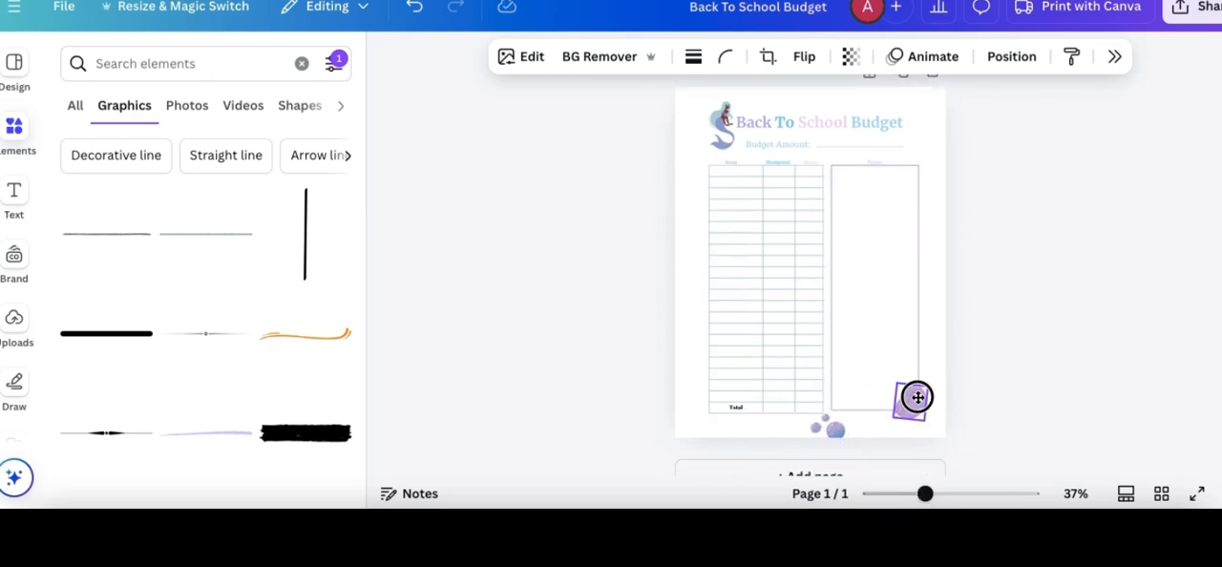
click(1028, 404)
- Search the graphics for "purple blue" and add the pastel watercolor splash to the page
click(140, 72)
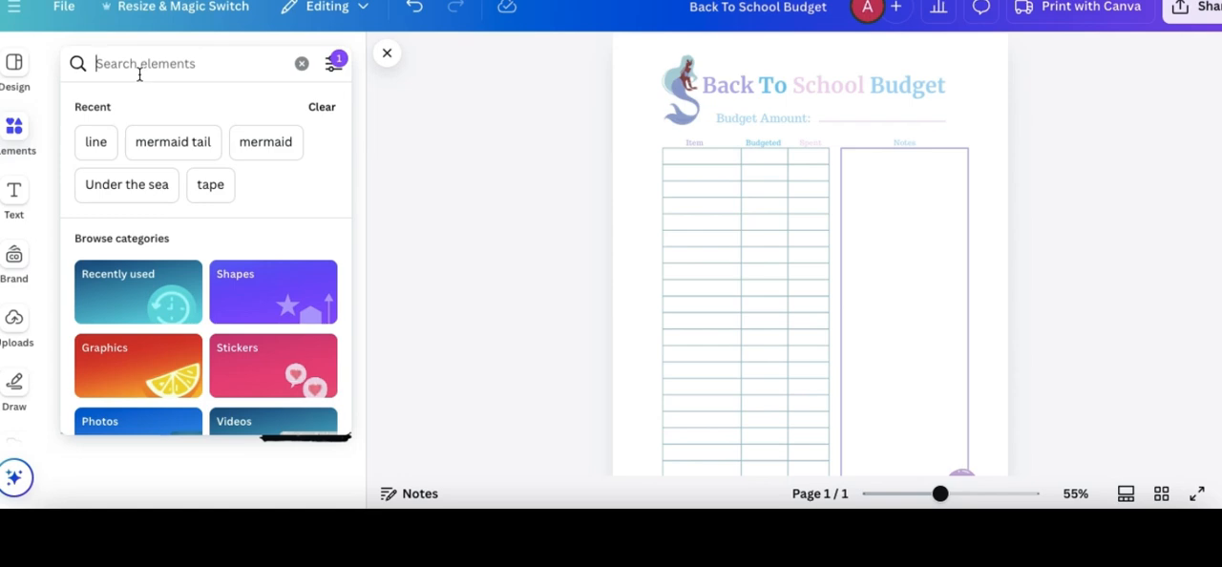
text(purple blue)
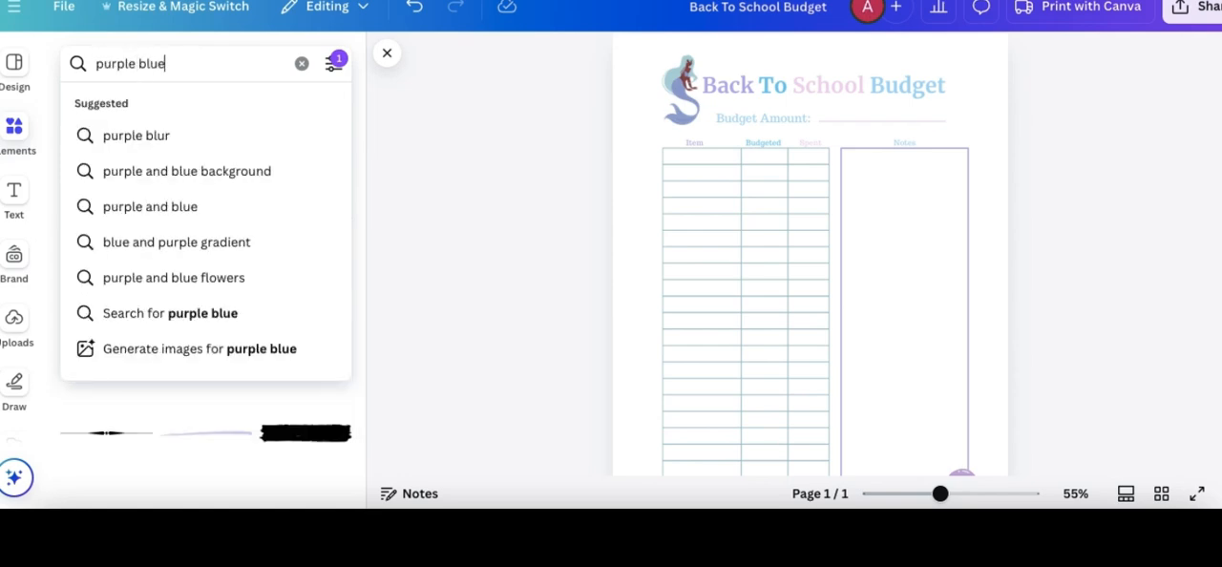
key(Return)
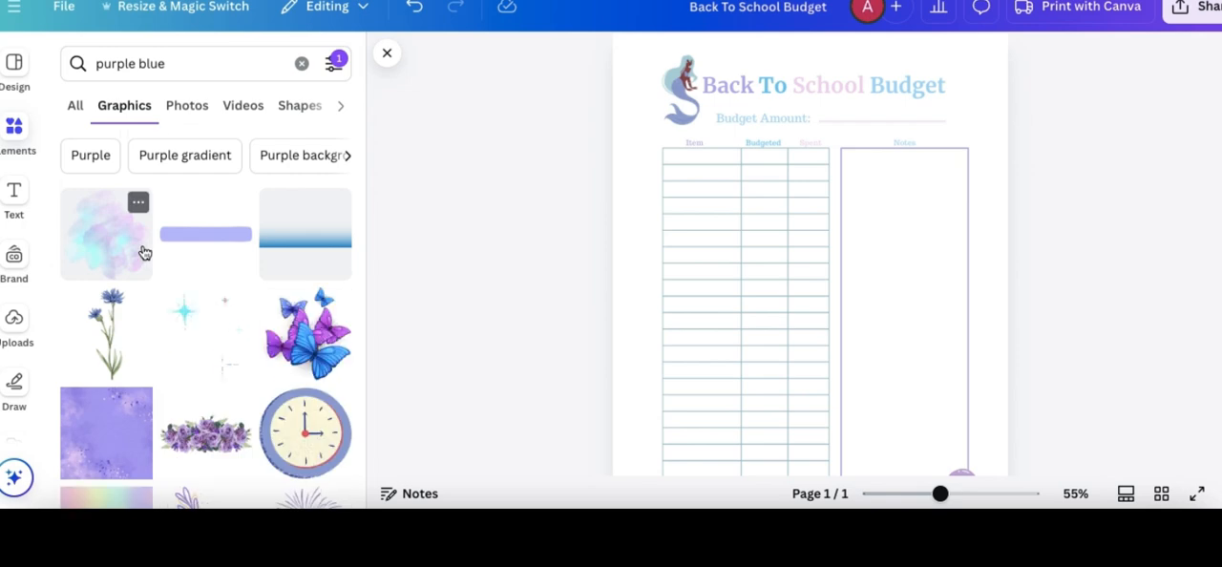
scroll(143, 250, down, 1)
click(125, 221)
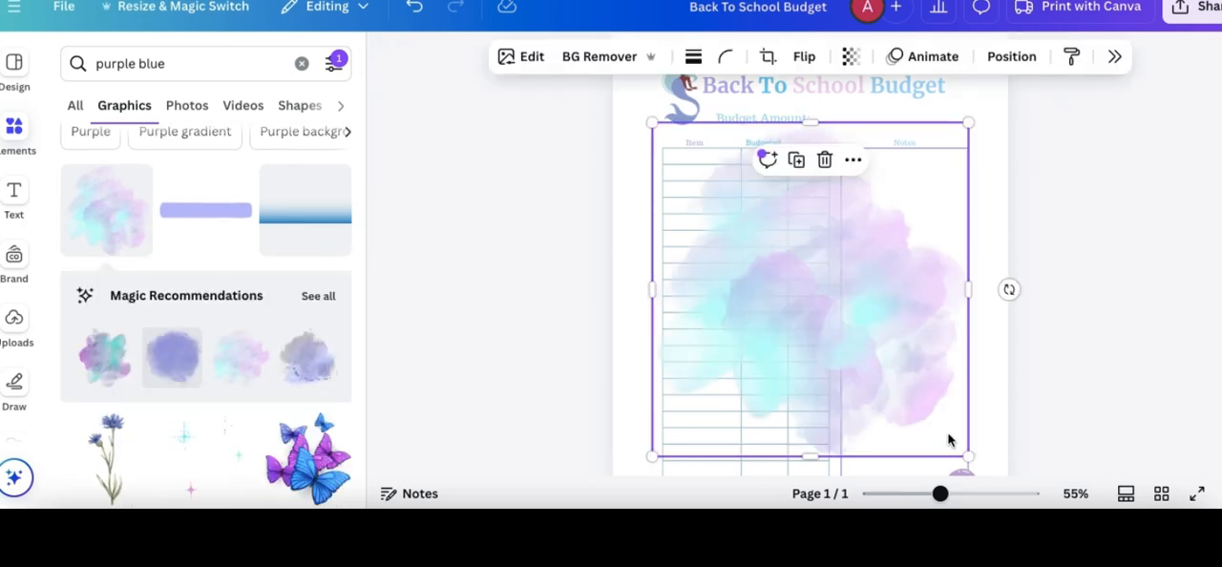
- Shrink the watercolor splash and place it over the page's upper right corner, partly off the page
drag(969, 456, 980, 144)
scroll(840, 277, up, 1)
drag(914, 222, 942, 188)
click(805, 57)
click(792, 101)
click(1076, 246)
click(976, 150)
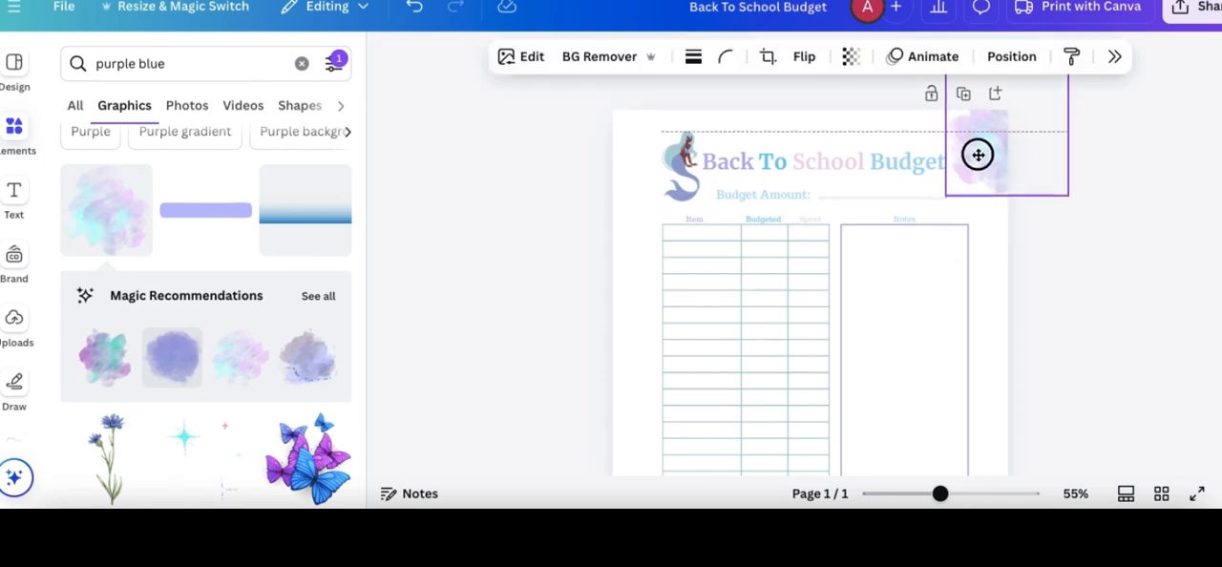
- Duplicate the watercolor splash and place the copy over the page's lower left corner
drag(945, 490, 919, 493)
click(999, 112)
click(910, 131)
click(909, 193)
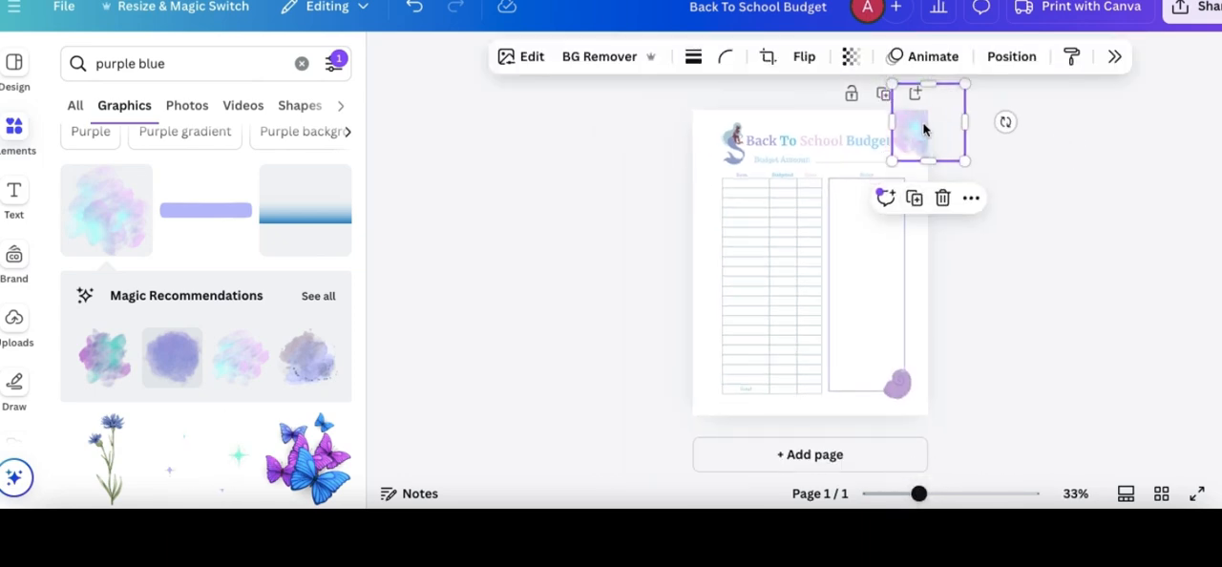
drag(923, 123, 693, 411)
click(992, 301)
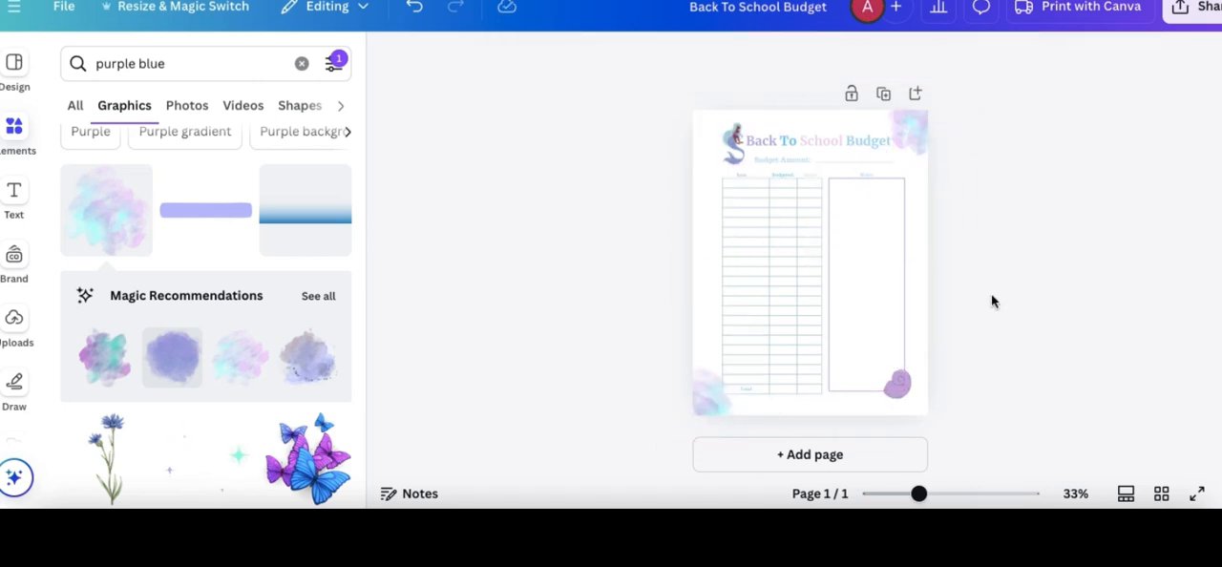
- Shift the mermaid and the title together slightly left, away from the upper right watercolor splash
click(698, 401)
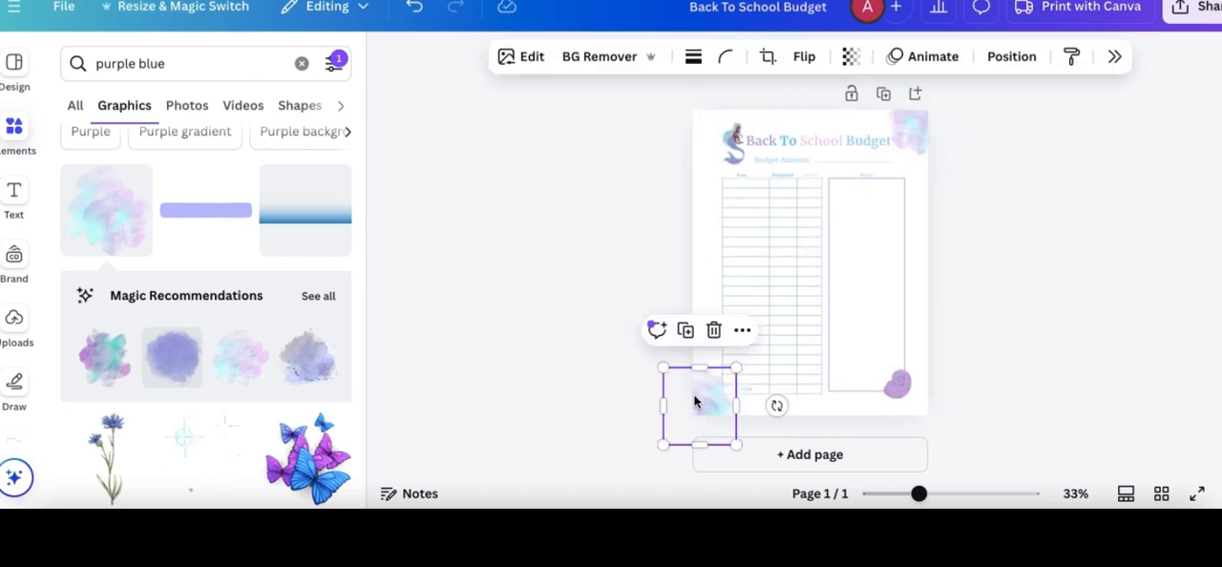
click(983, 284)
drag(919, 494, 931, 494)
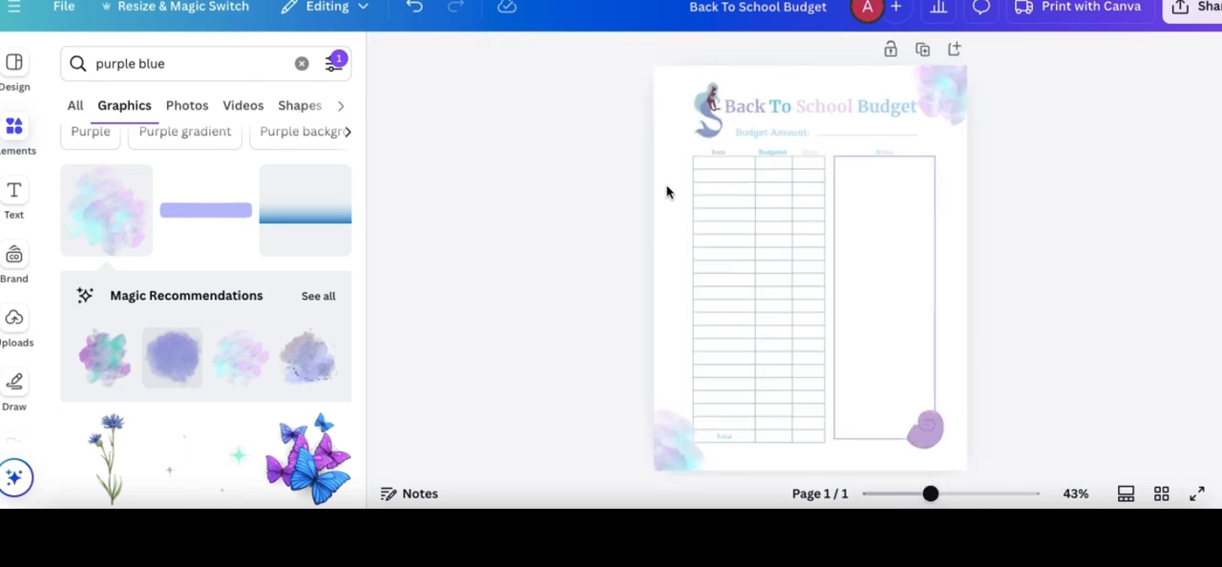
drag(703, 106, 706, 111)
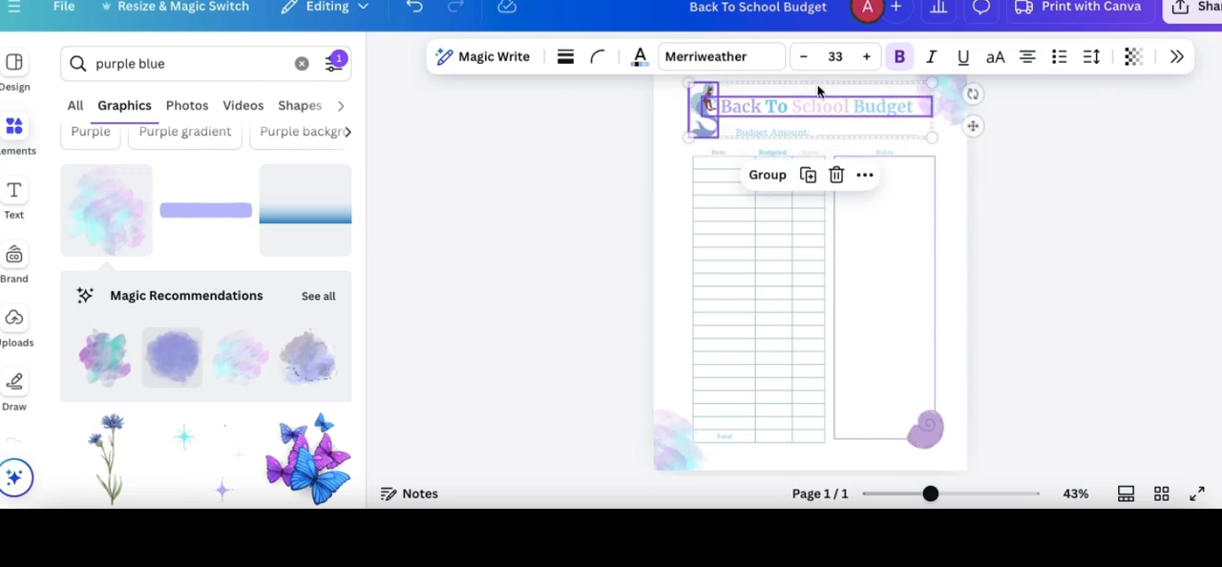
click(1001, 184)
scroll(226, 496, down, 5)
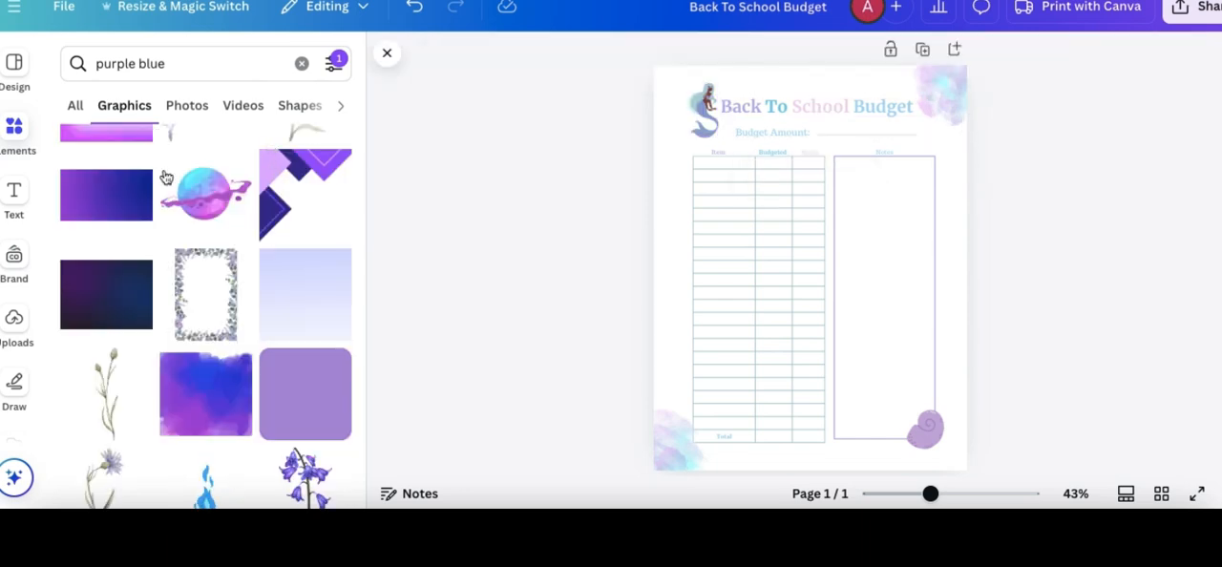
- Add a small text box with the brand handle and center it at the bottom of the page
click(13, 196)
click(141, 312)
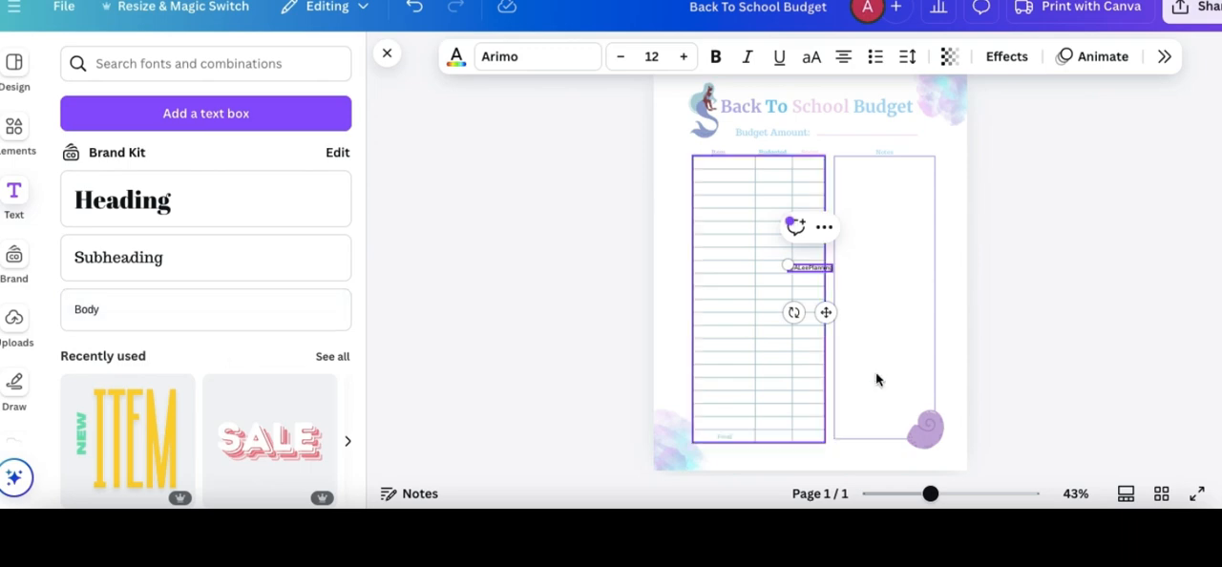
drag(823, 312, 837, 461)
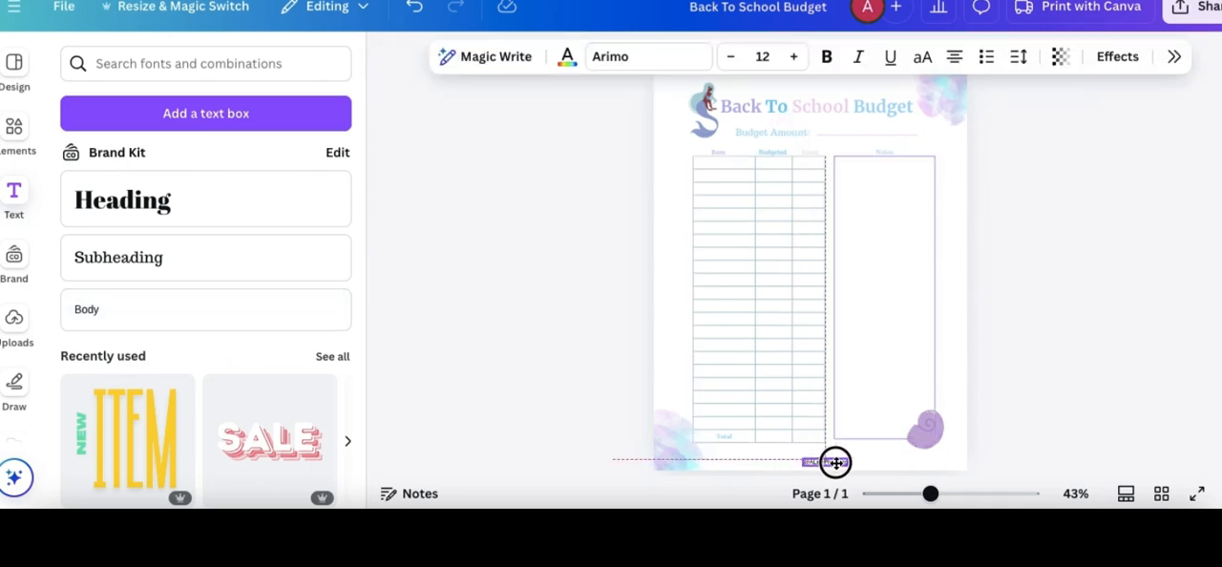
- Extend the notes box downward so its bottom edge lines up with the budget table's bottom edge
click(886, 442)
click(1001, 455)
click(934, 430)
click(1001, 455)
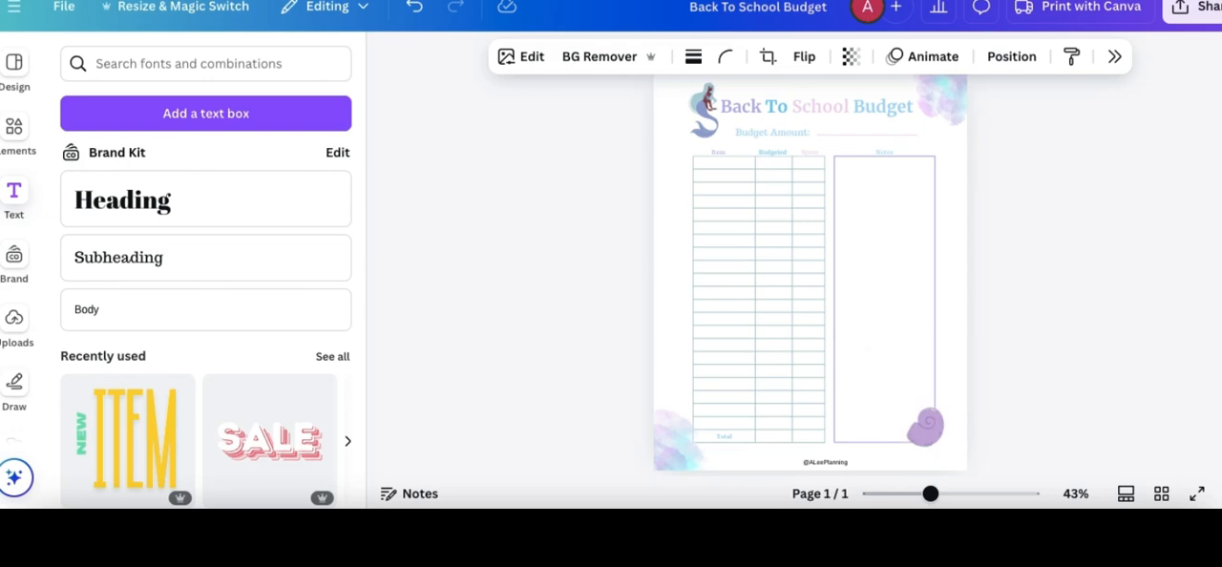
- Nudge the seashell slightly at the notes box's lower corner and recolor the brand handle text at the page bottom to medium gray
drag(928, 428, 926, 430)
click(838, 463)
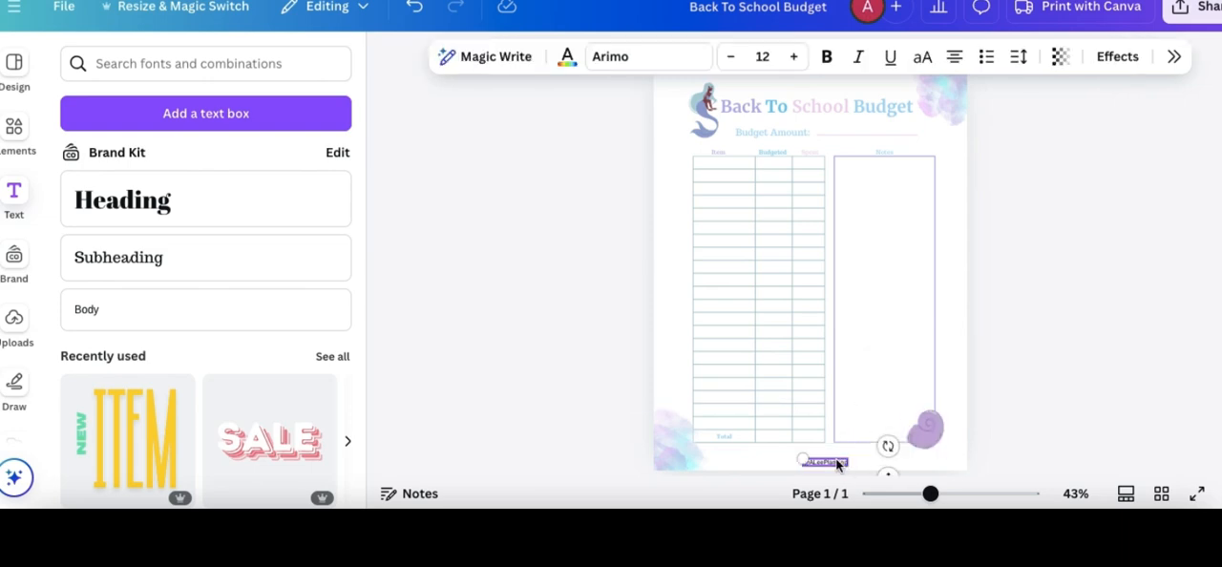
click(566, 57)
scroll(1146, 310, down, 3)
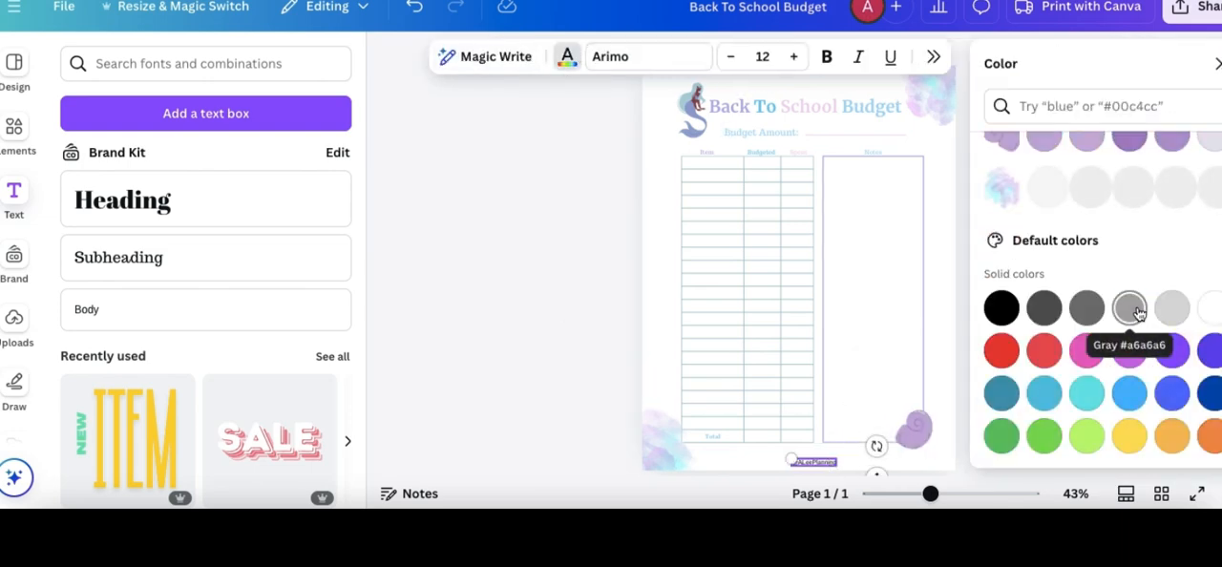
click(1128, 307)
click(1086, 308)
click(598, 360)
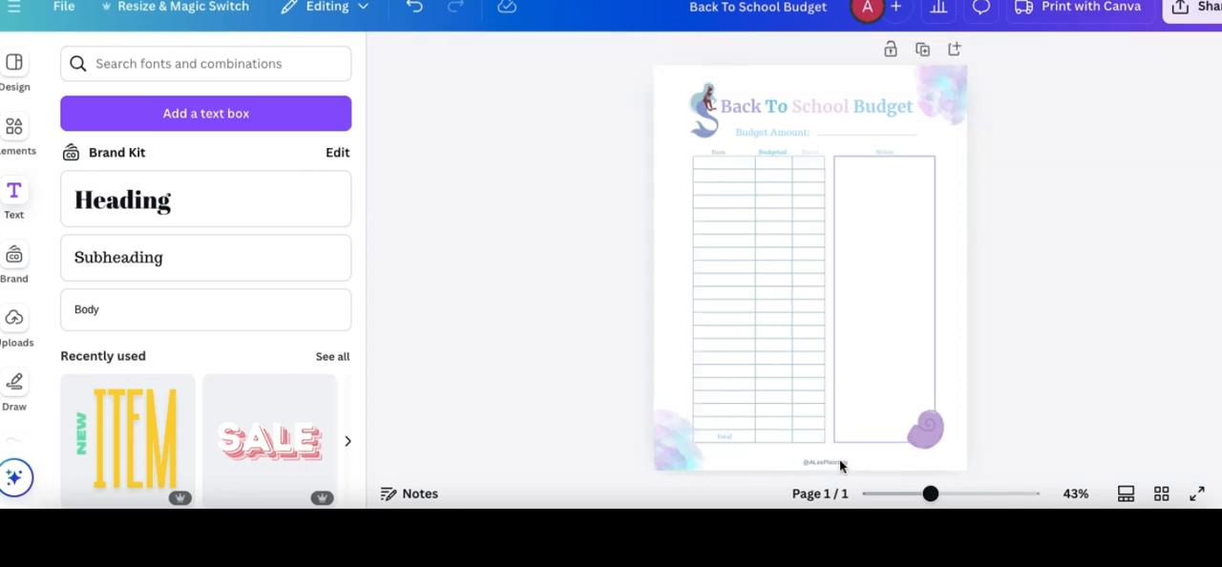
click(836, 463)
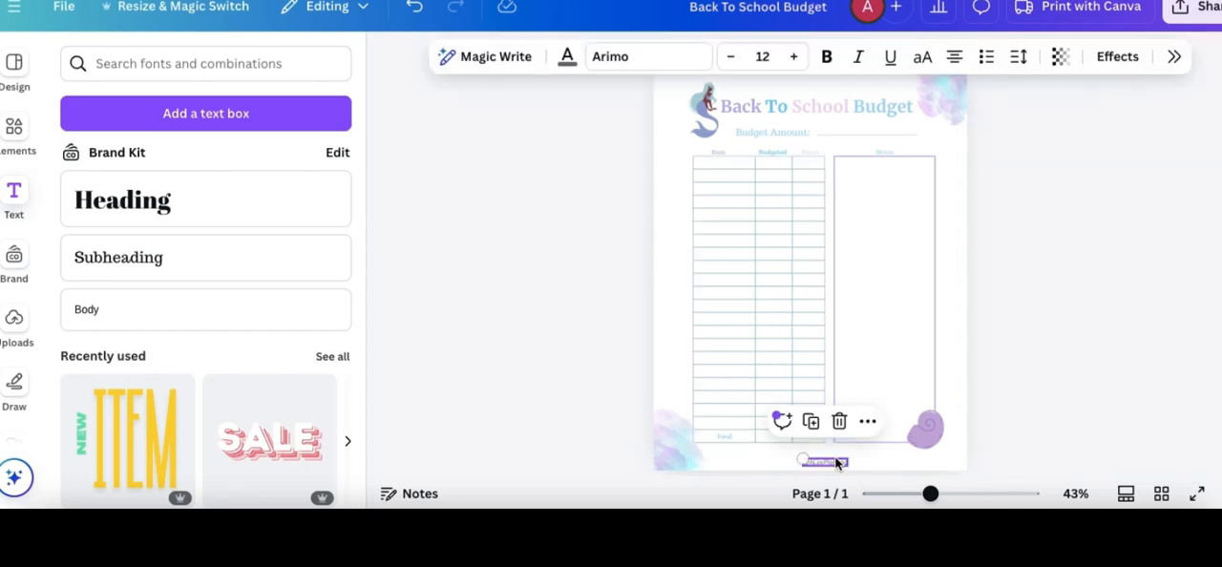
click(1046, 355)
scroll(1052, 267, down, 1)
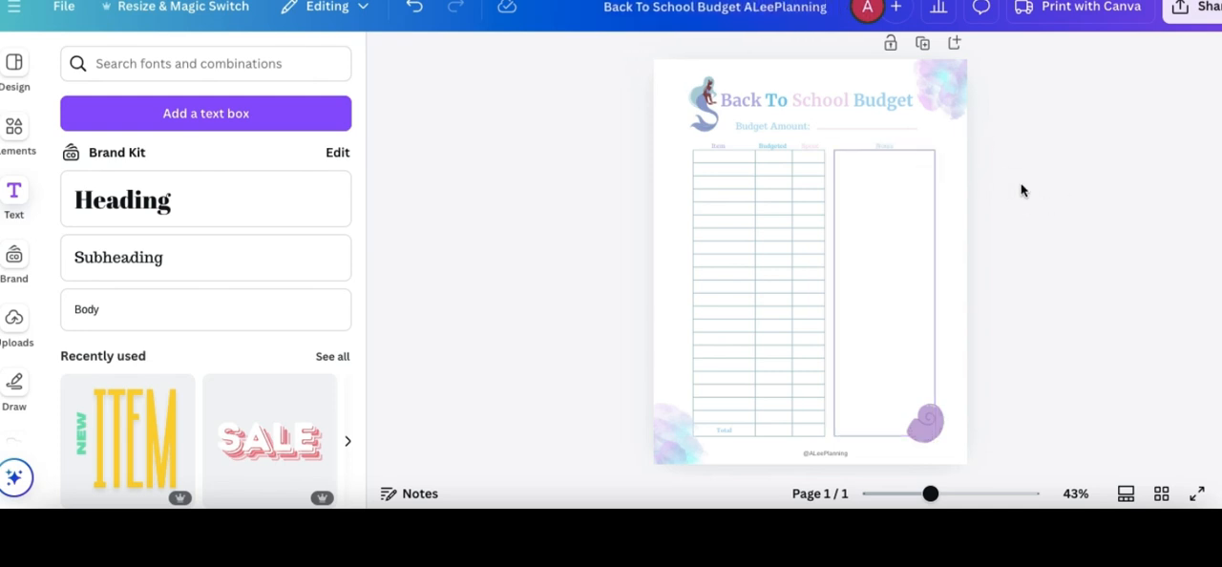
- Open the design's download settings and bring up the available file types
click(1181, 11)
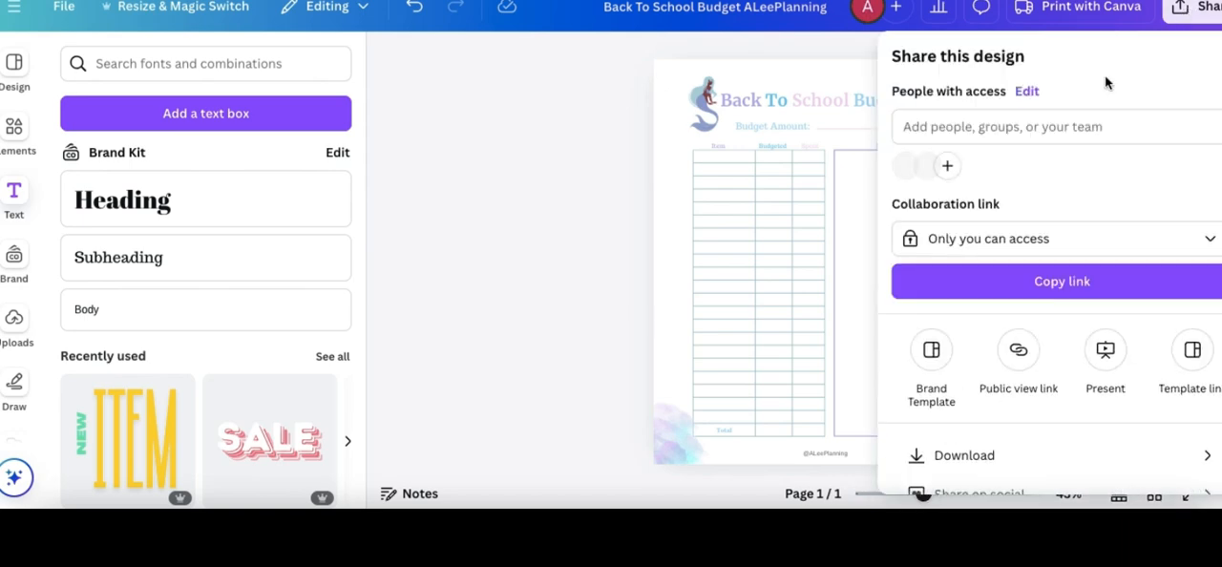
scroll(960, 344, down, 2)
click(960, 347)
click(1033, 138)
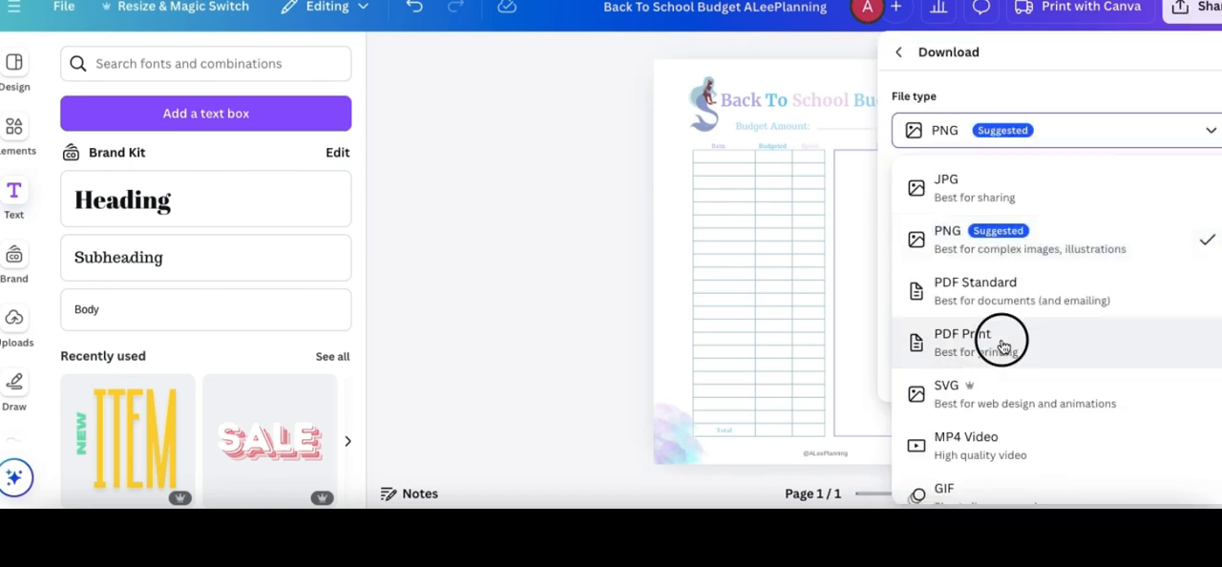